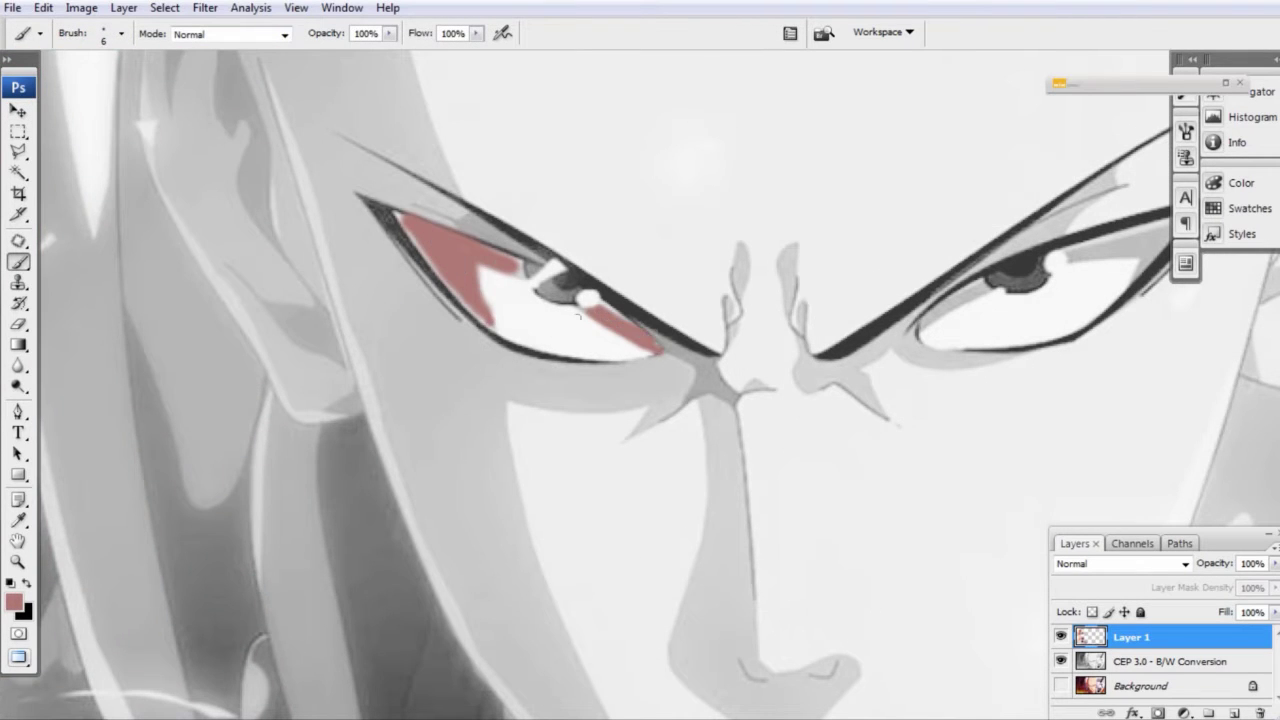
# Step: Shade the inner eye corner with a muted pinkish red on Layer 1
pyautogui.moveTo(842, 324); pyautogui.dragTo(863, 312)
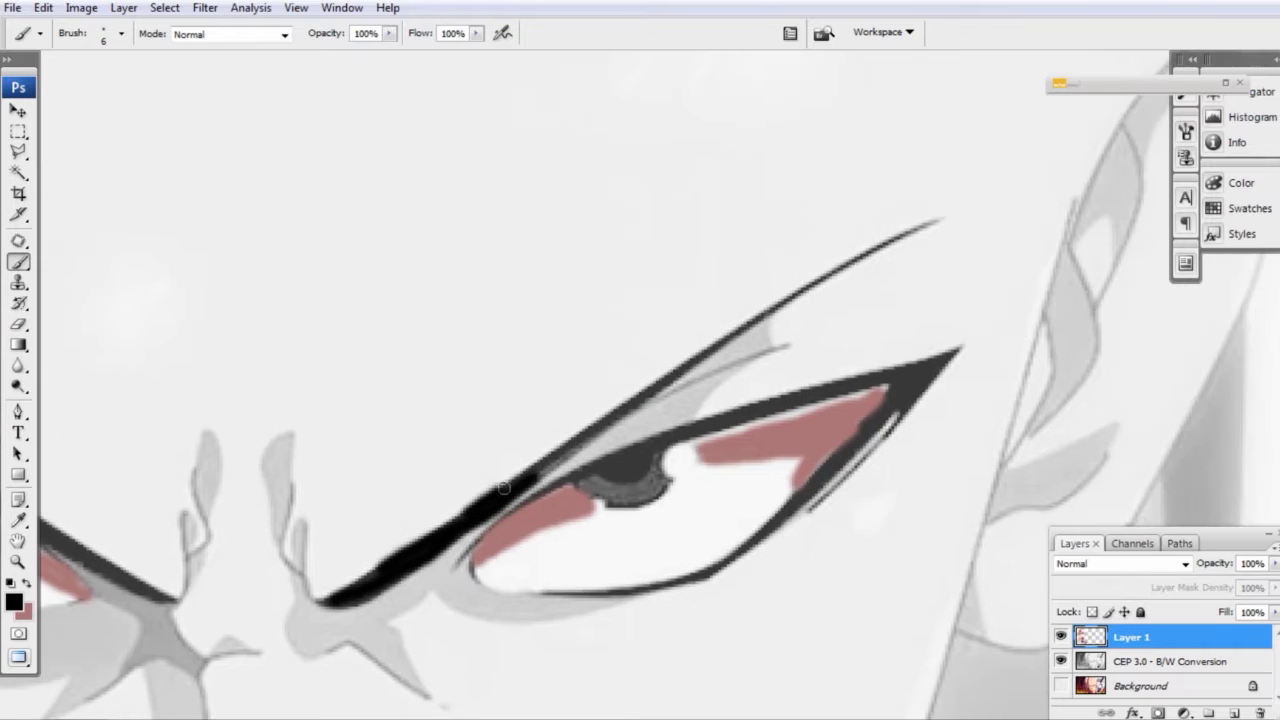
# Step: Ink the upper eyelid line in black with a small brush, extending it to the outer corner
pyautogui.press('[')
pyautogui.press('[')
pyautogui.press('[')
pyautogui.moveTo(703, 369)
pyautogui.mouseDown()
pyautogui.moveTo(924, 305)
pyautogui.moveTo(560, 524)
pyautogui.mouseUp()
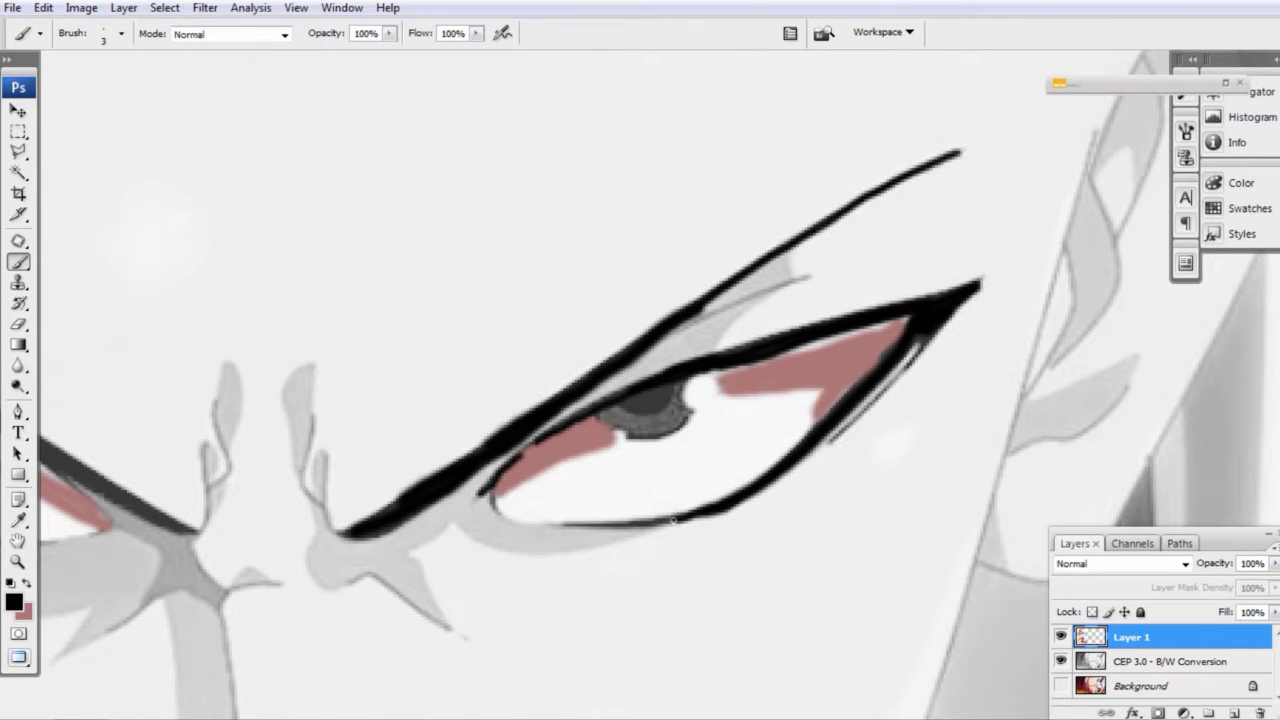
pyautogui.press(']')
pyautogui.press(']')
pyautogui.press(']')
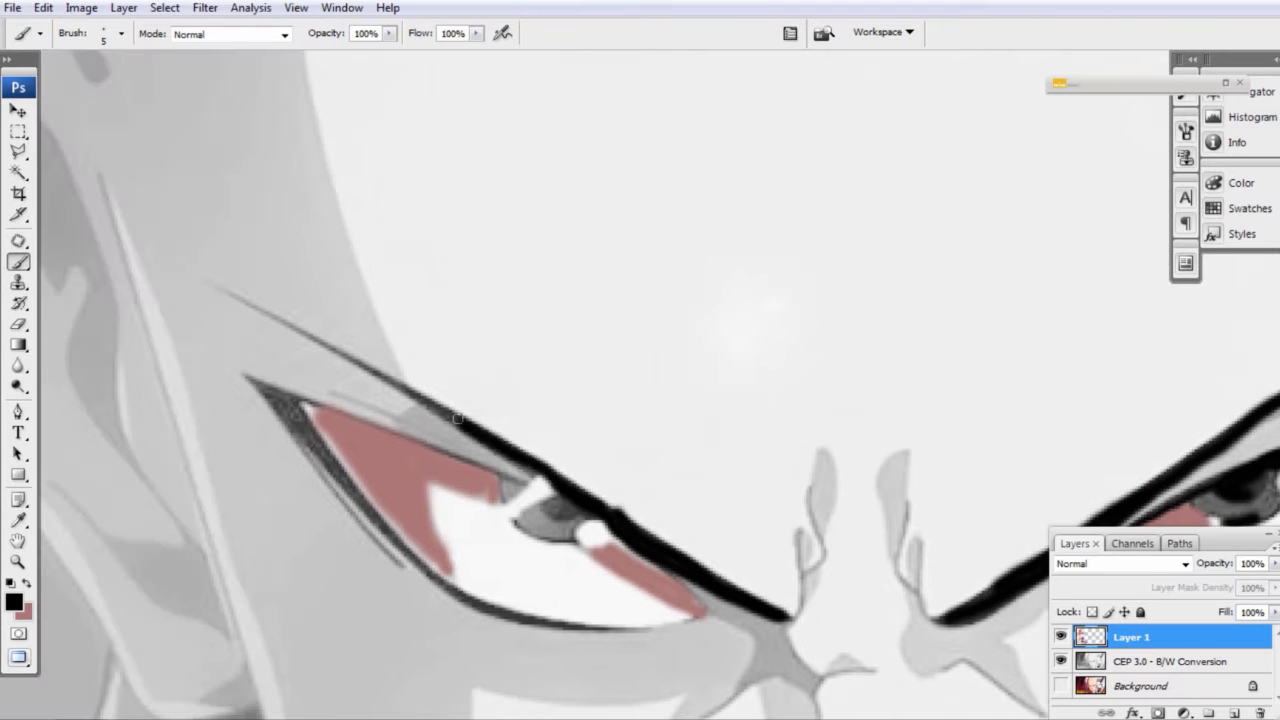
pyautogui.moveTo(648, 554); pyautogui.dragTo(540, 492)
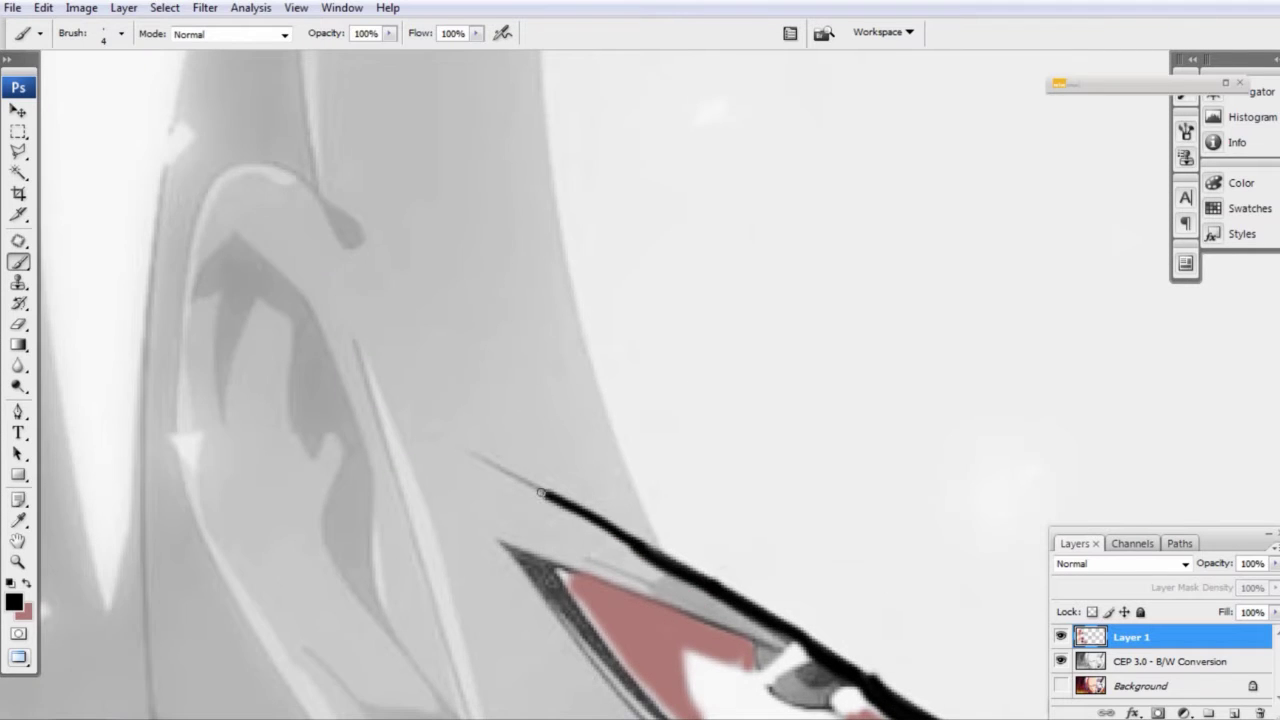
pyautogui.press('[')
pyautogui.press('[')
pyautogui.hotkey('ctrl', '-')
pyautogui.hotkey('ctrl', '+')
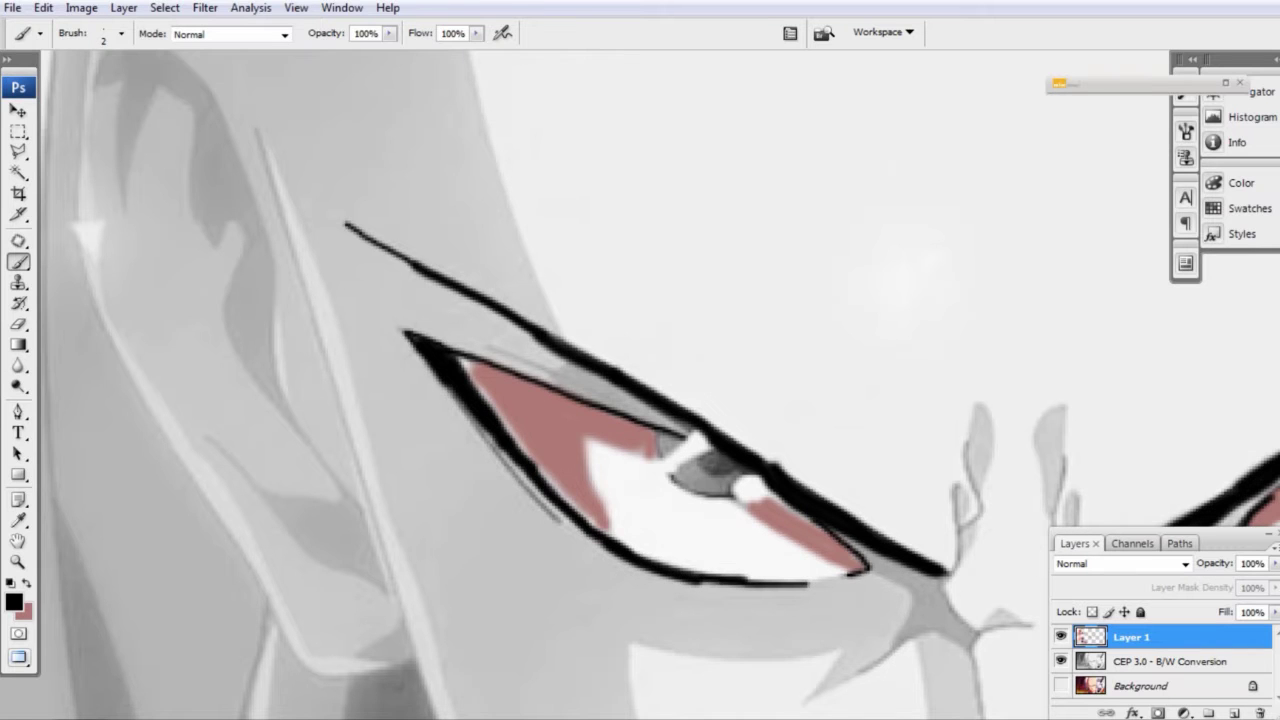
pyautogui.hotkey('ctrl', '-')
pyautogui.hotkey('ctrl', '+')
pyautogui.press(']')
pyautogui.press(']')
pyautogui.press(']')
# Step: Darken the iris with a dark red after comparing both eyes
pyautogui.hotkey('ctrl', '-')
pyautogui.hotkey('alt', 'F9')
pyautogui.hotkey('ctrl', '+')
pyautogui.press(']')
pyautogui.press(']')
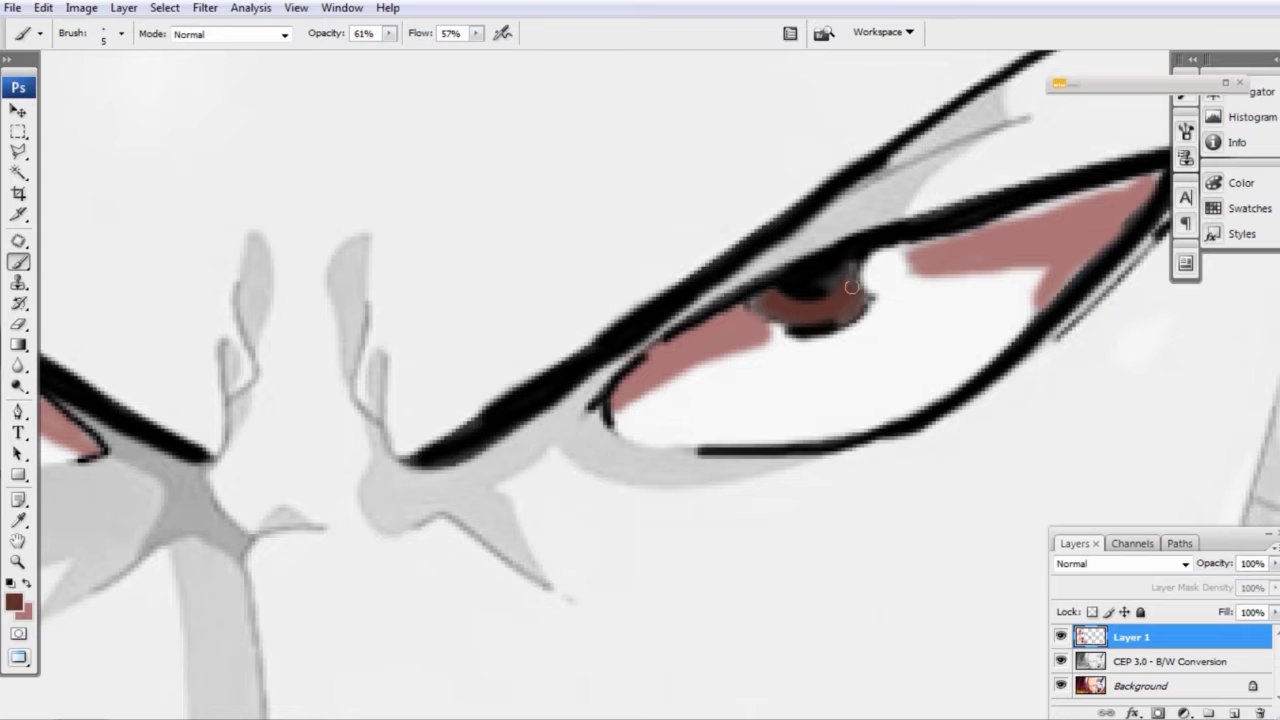
pyautogui.hotkey('ctrl', '-')
pyautogui.hotkey('ctrl', '+')
pyautogui.moveTo(340, 362); pyautogui.dragTo(288, 342)
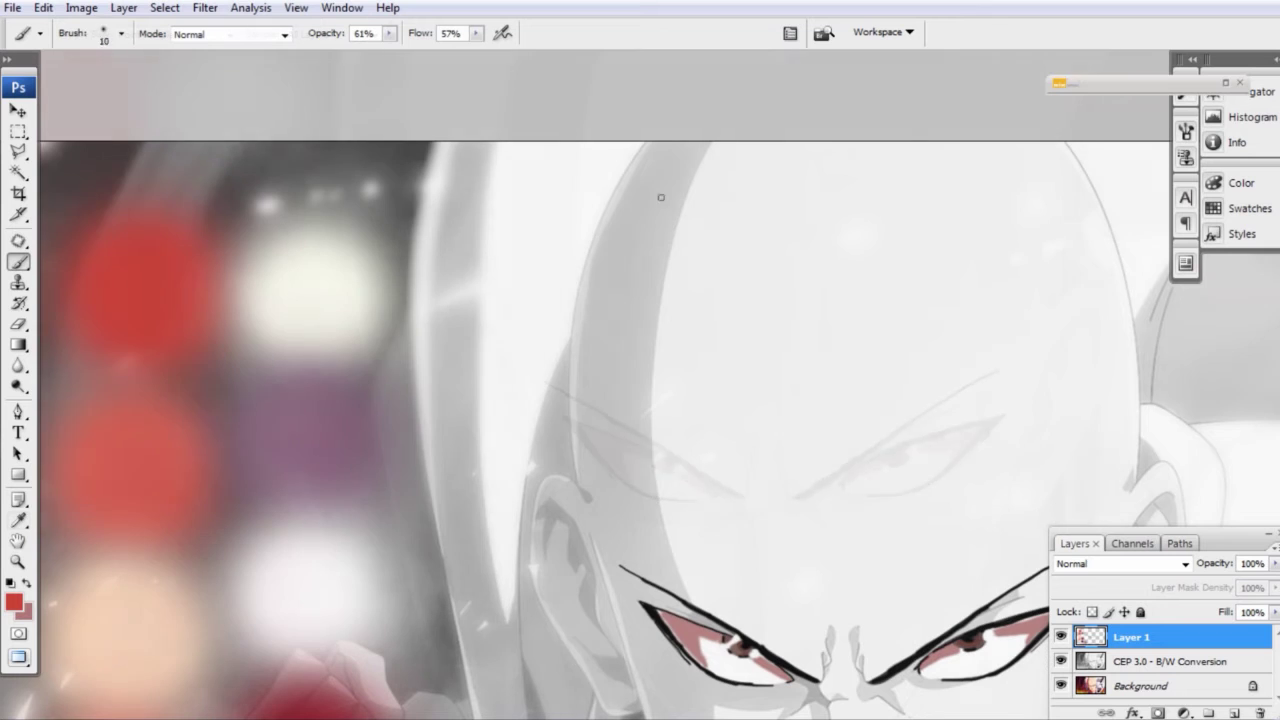
# Step: Paint a red stripe down the head's left side and cheek with a size-80 brush
pyautogui.moveTo(651, 157)
pyautogui.mouseDown()
pyautogui.moveTo(591, 277)
pyautogui.moveTo(626, 466)
pyautogui.moveTo(642, 186)
pyautogui.moveTo(629, 500)
pyautogui.moveTo(648, 275)
pyautogui.mouseUp()
pyautogui.click(121, 33)
pyautogui.click(94, 218)
pyautogui.press('Return')
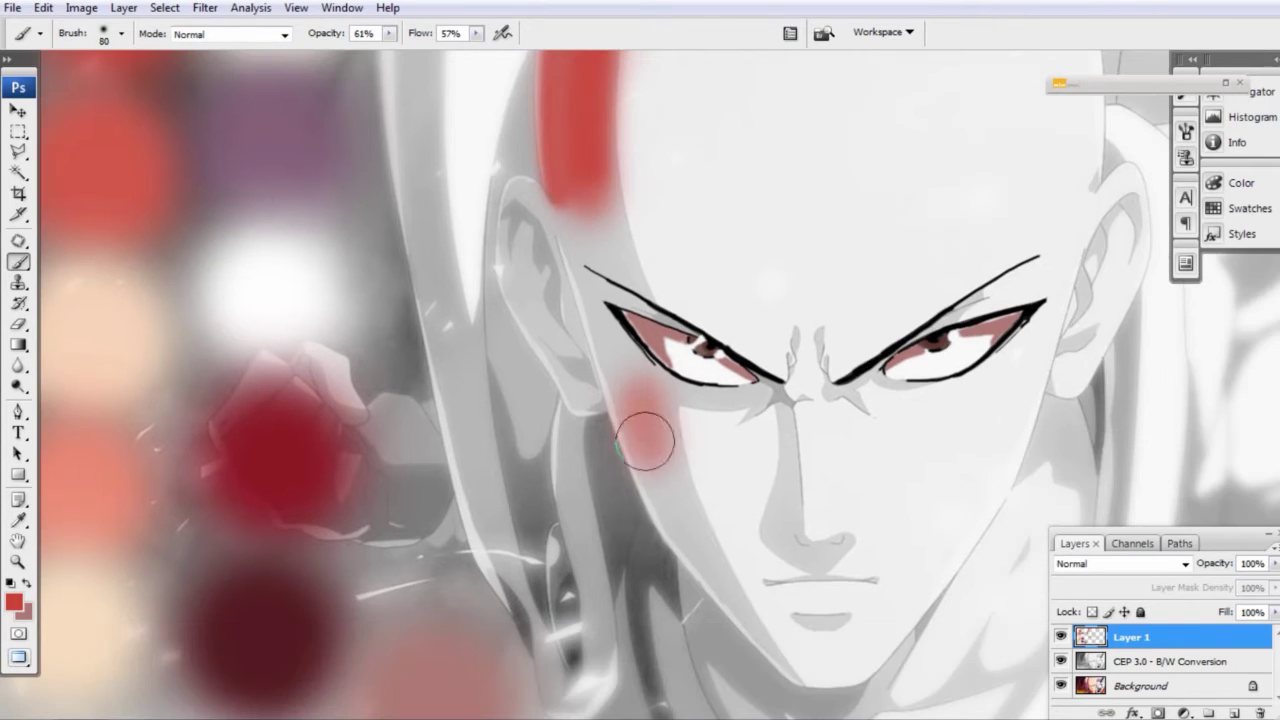
pyautogui.press('[')
pyautogui.press('[')
pyautogui.press('[')
pyautogui.moveTo(649, 434)
pyautogui.mouseDown()
pyautogui.moveTo(770, 650)
pyautogui.moveTo(690, 480)
pyautogui.moveTo(707, 530)
pyautogui.moveTo(751, 408)
pyautogui.mouseUp()
# Step: Widen the red forehead stripe and carry it down to the left eye
pyautogui.press(']')
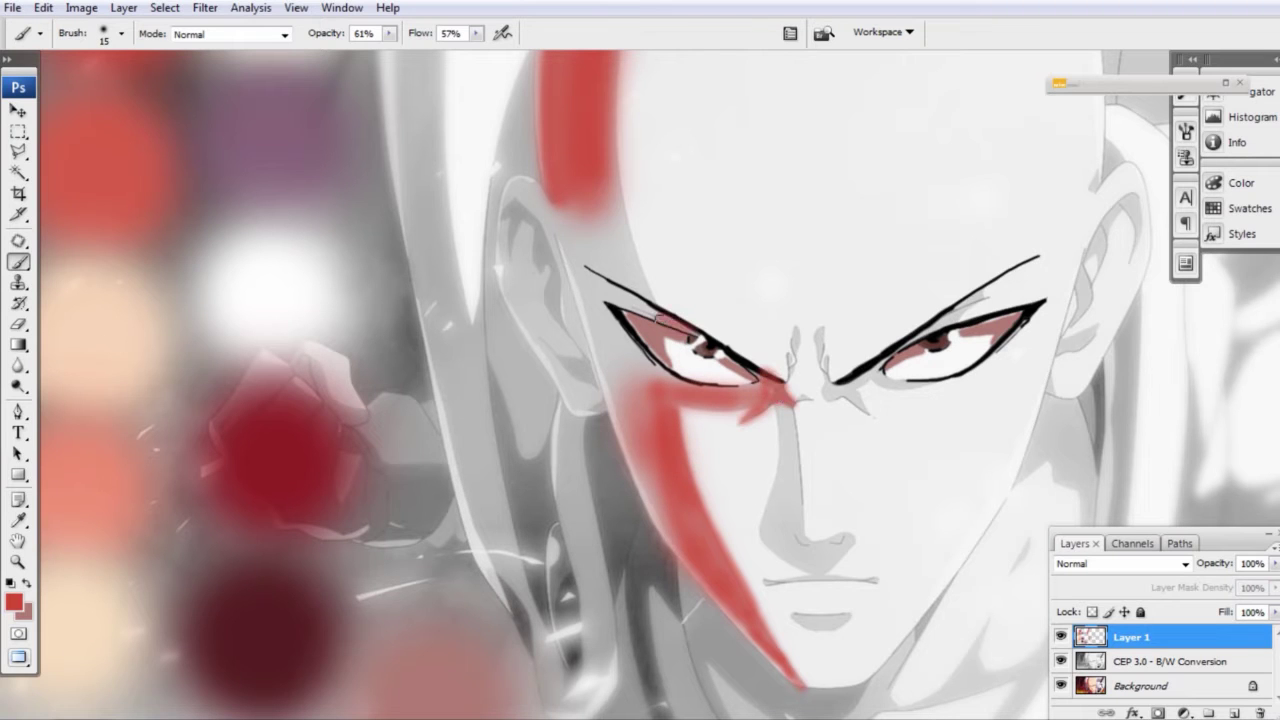
pyautogui.press(']')
pyautogui.press(']')
pyautogui.press(']')
pyautogui.moveTo(606, 105); pyautogui.dragTo(650, 318)
pyautogui.moveTo(600, 100); pyautogui.dragTo(690, 460)
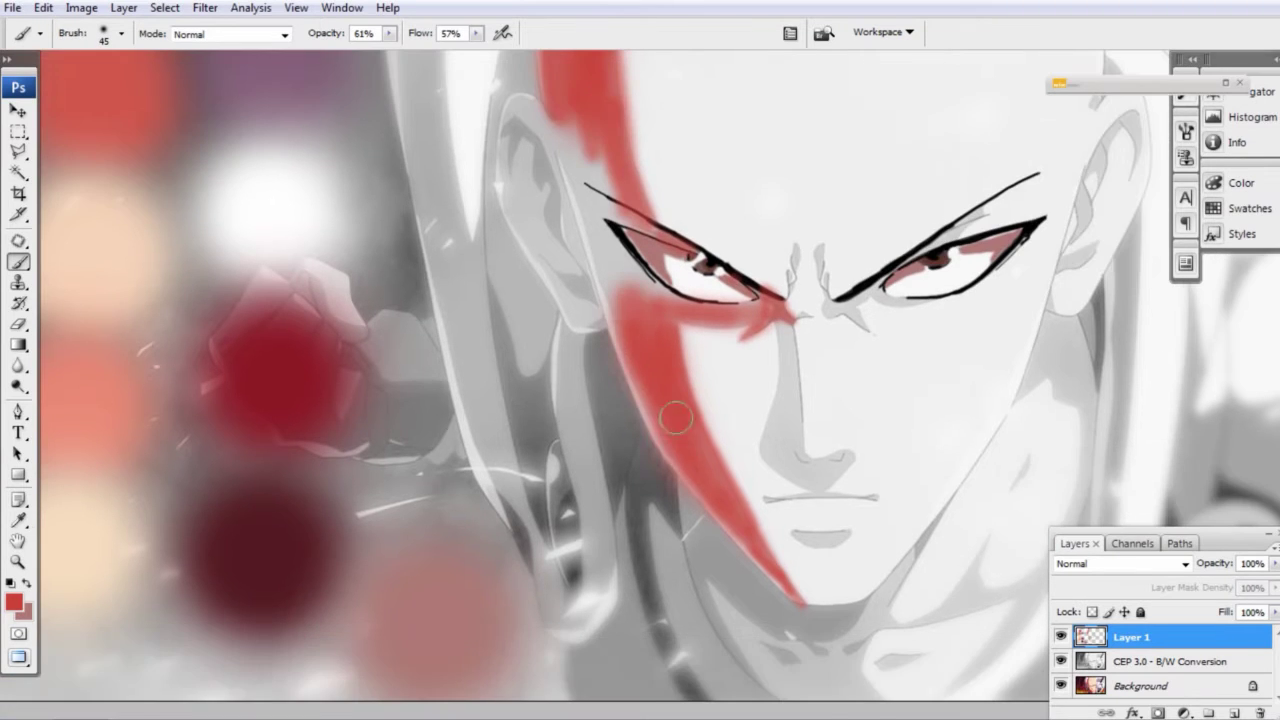
pyautogui.moveTo(590, 230); pyautogui.dragTo(624, 266)
pyautogui.scroll(5, 566, 320)
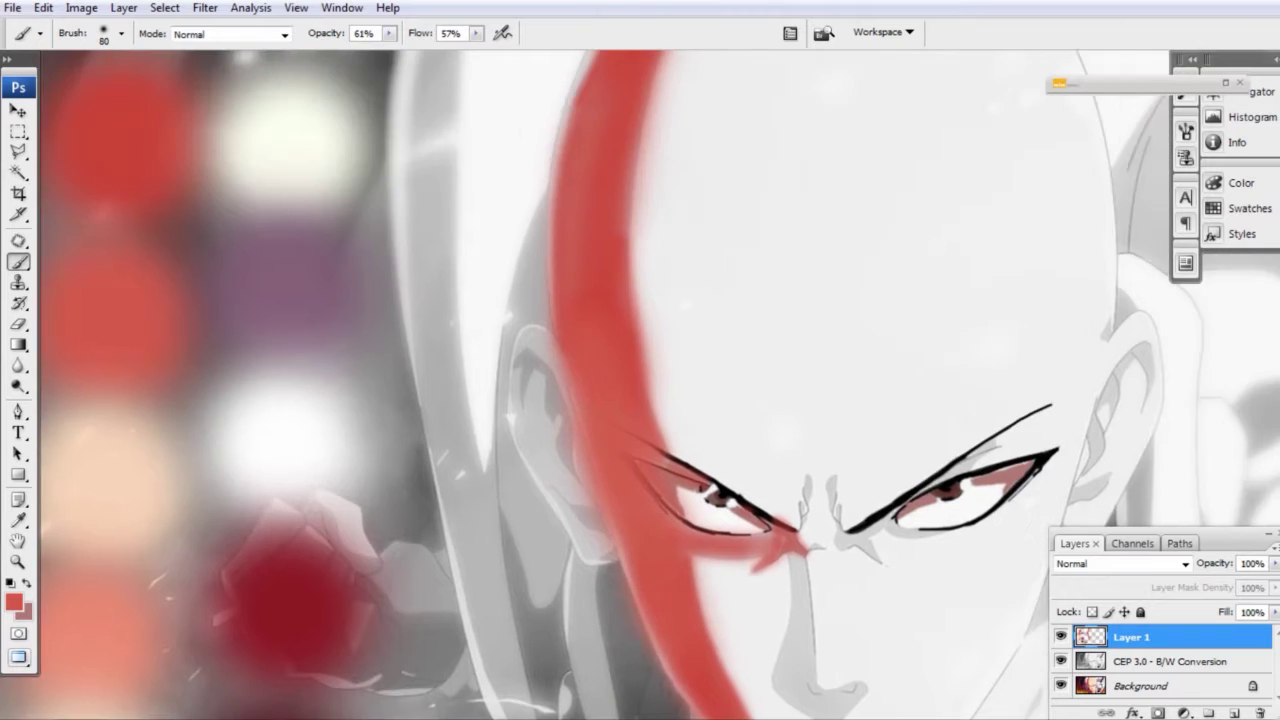
pyautogui.scroll(-2, 566, 320)
pyautogui.keyDown('alt'); pyautogui.click(594, 189); pyautogui.keyUp('alt')
pyautogui.scroll(2, 594, 189)
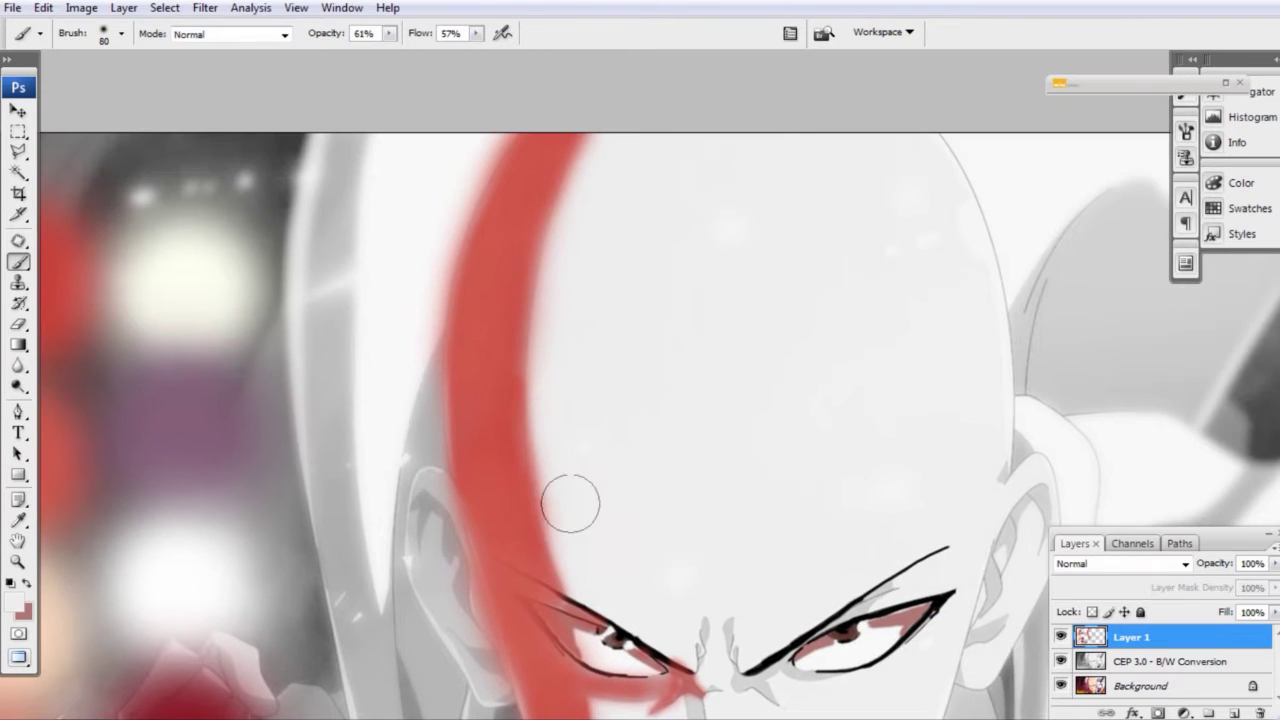
pyautogui.scroll(-2, 587, 262)
pyautogui.scroll(4, 640, 380)
# Step: Retrace the left eye's upper and lower eyelid lines in thin black strokes, plus pink atop the nose
pyautogui.press('[')
pyautogui.press('[')
pyautogui.press('[')
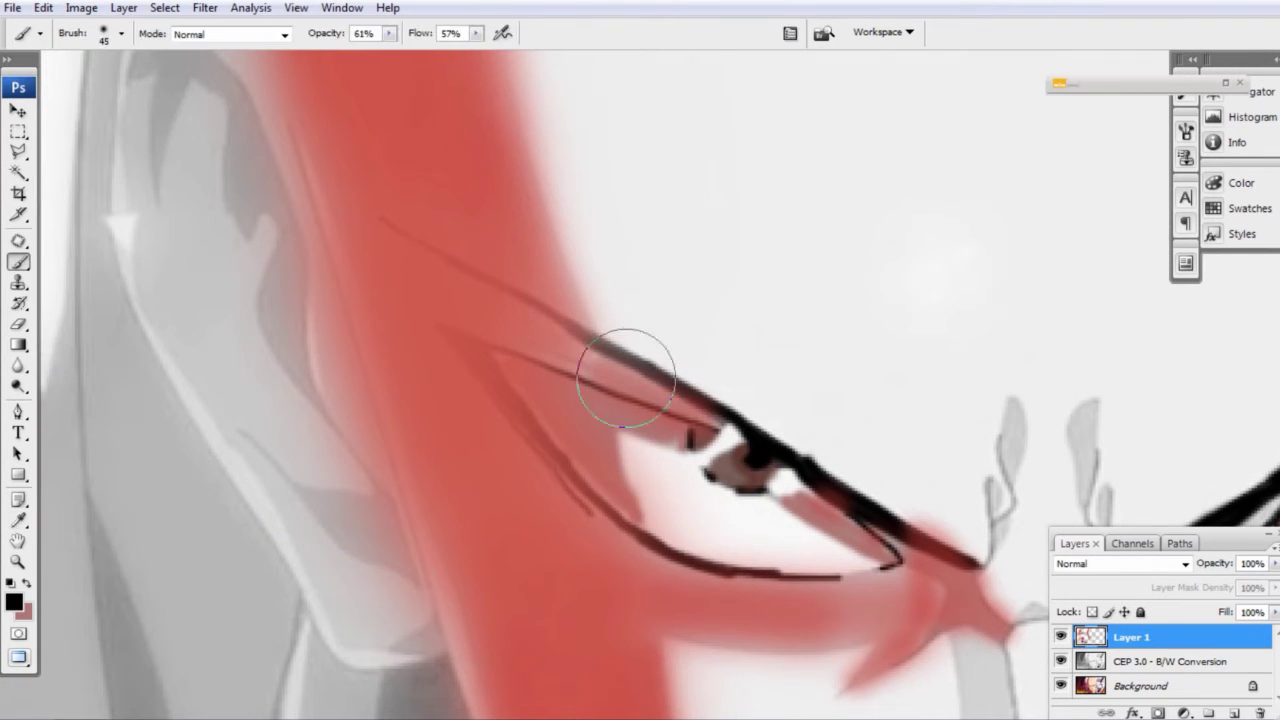
pyautogui.keyDown('alt'); pyautogui.click(579, 332); pyautogui.keyUp('alt')
pyautogui.press('[')
pyautogui.press('[')
pyautogui.moveTo(579, 332); pyautogui.dragTo(372, 219)
pyautogui.moveTo(717, 432)
pyautogui.mouseDown()
pyautogui.moveTo(432, 324)
pyautogui.moveTo(560, 458)
pyautogui.mouseUp()
pyautogui.press(']')
pyautogui.press(']')
pyautogui.moveTo(432, 324); pyautogui.dragTo(720, 430)
pyautogui.moveTo(508, 394)
pyautogui.mouseDown()
pyautogui.moveTo(577, 485)
pyautogui.moveTo(690, 570)
pyautogui.mouseUp()
pyautogui.moveTo(570, 478); pyautogui.dragTo(495, 392)
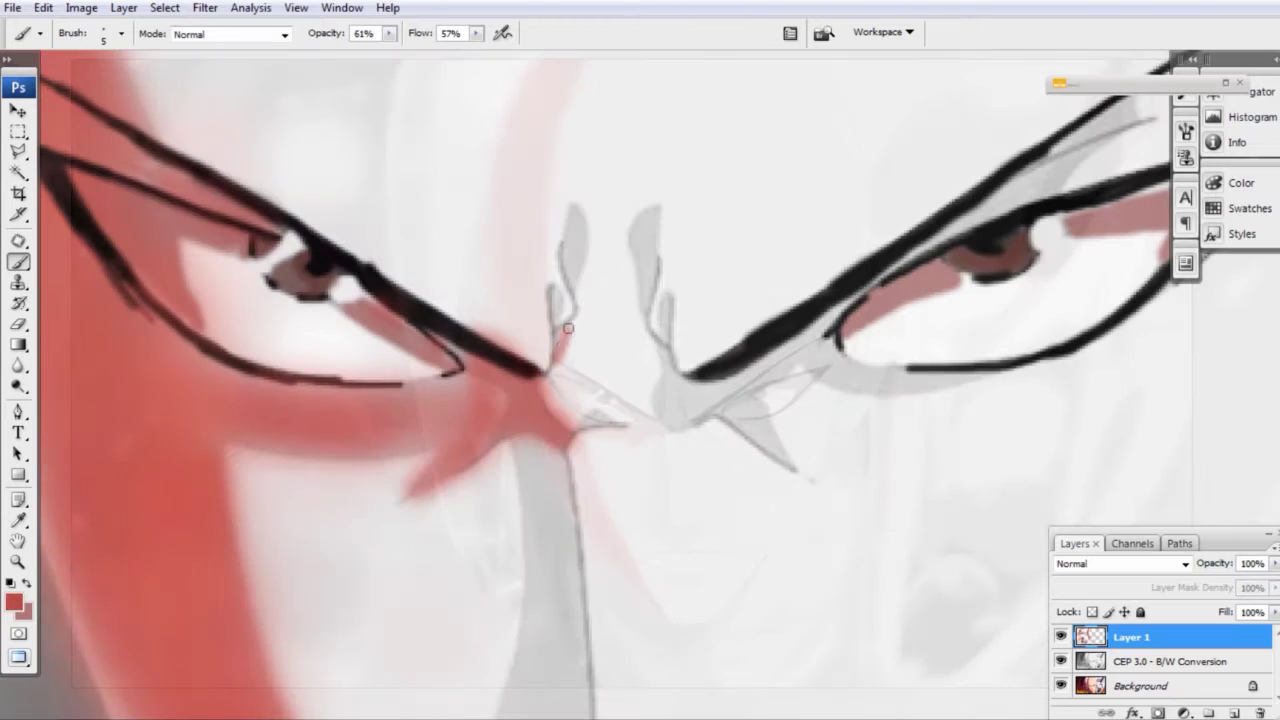
pyautogui.moveTo(562, 288)
pyautogui.mouseDown()
pyautogui.moveTo(572, 214)
pyautogui.moveTo(575, 237)
pyautogui.mouseUp()
# Step: Add pink and red blush beside the nose and under the right eye's lower lid
pyautogui.hotkey('ctrl', '-')
pyautogui.moveTo(590, 155); pyautogui.dragTo(585, 245)
pyautogui.hotkey('ctrl', '-')
pyautogui.press(']')
pyautogui.moveTo(620, 325)
pyautogui.mouseDown()
pyautogui.moveTo(740, 260)
pyautogui.moveTo(680, 330)
pyautogui.moveTo(825, 295)
pyautogui.mouseUp()
pyautogui.press('[')
pyautogui.press('[')
pyautogui.moveTo(843, 190); pyautogui.dragTo(628, 260)
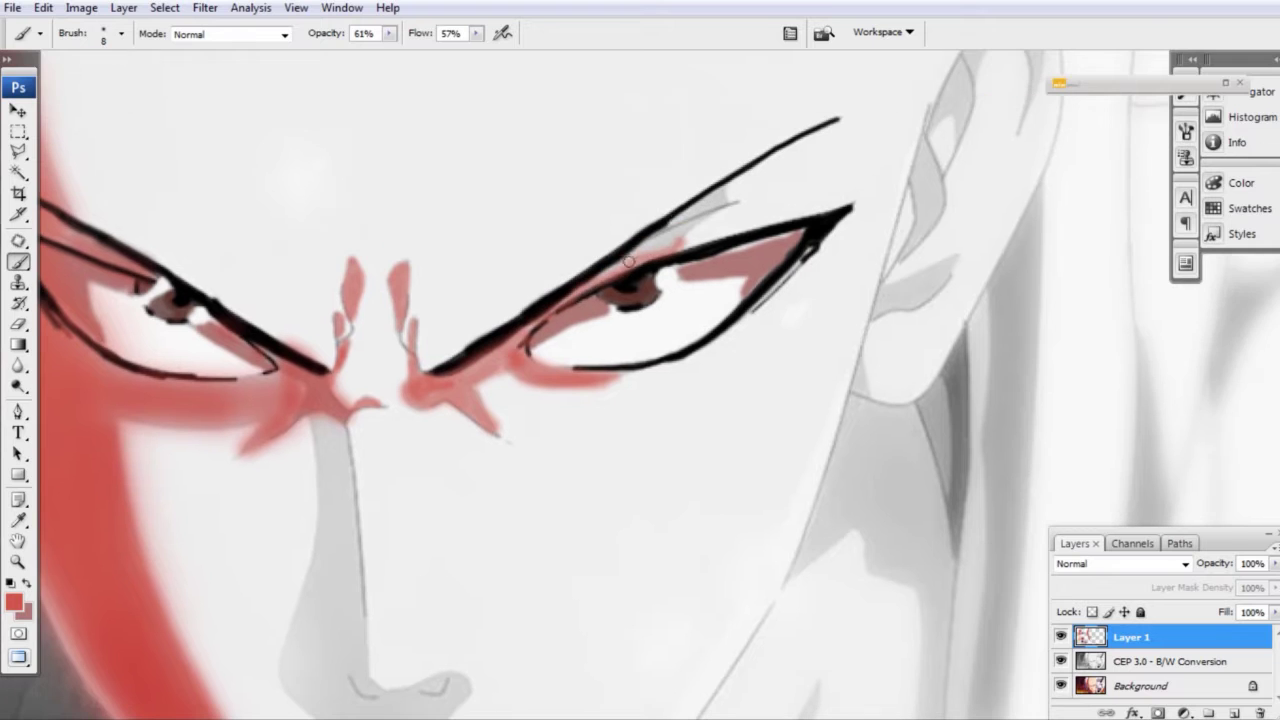
# Step: Paint red down the nose to its tip, along the mouth line, and on the lower lip
pyautogui.hotkey('ctrl', '-')
pyautogui.hotkey('ctrl', '+')
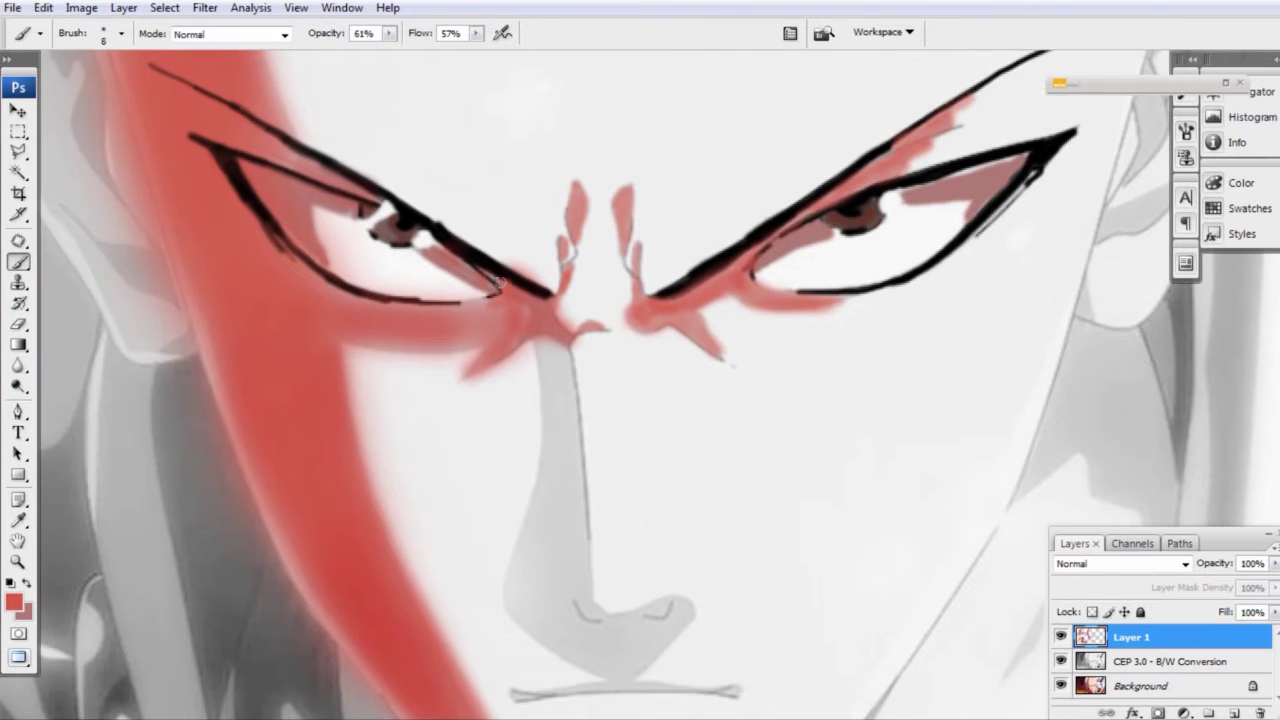
pyautogui.press(']')
pyautogui.moveTo(539, 312)
pyautogui.mouseDown()
pyautogui.moveTo(504, 254)
pyautogui.moveTo(534, 409)
pyautogui.moveTo(631, 571)
pyautogui.moveTo(545, 566)
pyautogui.moveTo(520, 540)
pyautogui.moveTo(514, 434)
pyautogui.moveTo(509, 463)
pyautogui.moveTo(584, 386)
pyautogui.mouseUp()
pyautogui.press(']')
pyautogui.hotkey('ctrl', '-')
pyautogui.hotkey('ctrl', '+')
pyautogui.press('[')
pyautogui.press('[')
pyautogui.moveTo(542, 503); pyautogui.dragTo(403, 506)
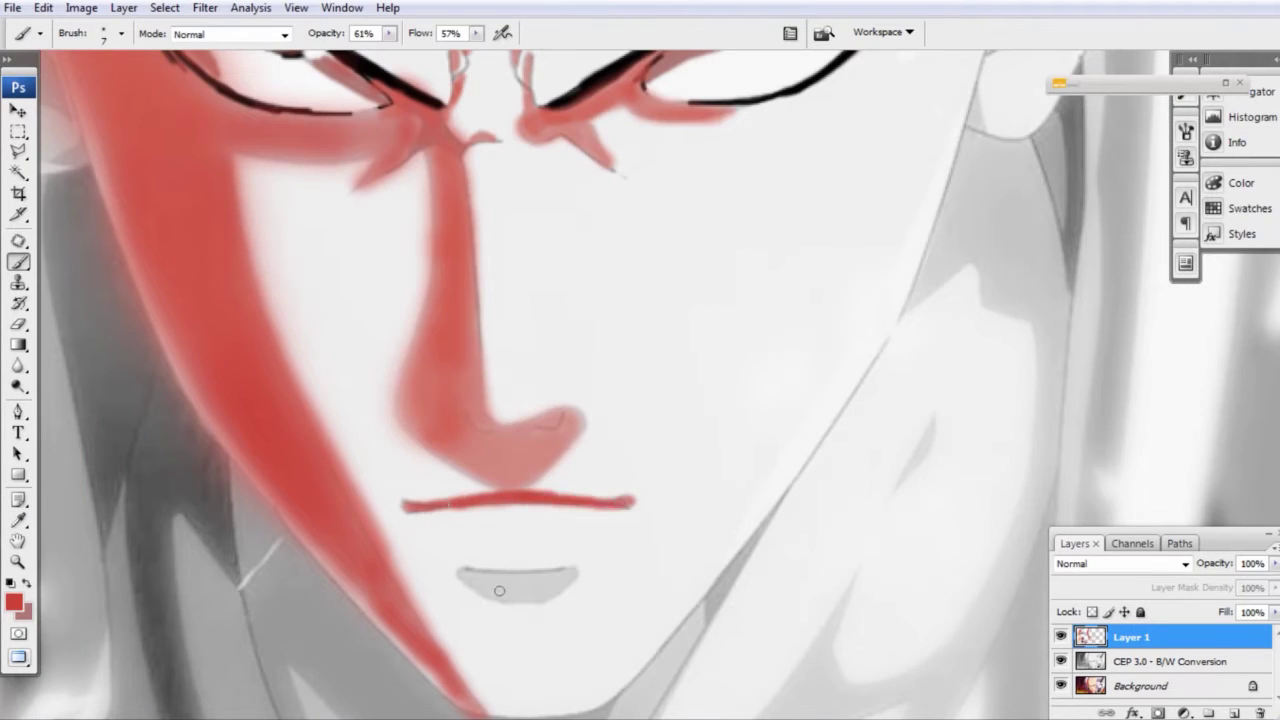
pyautogui.press('[')
pyautogui.moveTo(477, 586)
pyautogui.mouseDown()
pyautogui.moveTo(508, 581)
pyautogui.moveTo(560, 680)
pyautogui.mouseUp()
# Step: Sample black and draw the nostril strokes and a thin dark line down the nose
pyautogui.press('[')
pyautogui.press('[')
pyautogui.press('[')
pyautogui.keyDown('alt'); pyautogui.click(470, 182); pyautogui.keyUp('alt')
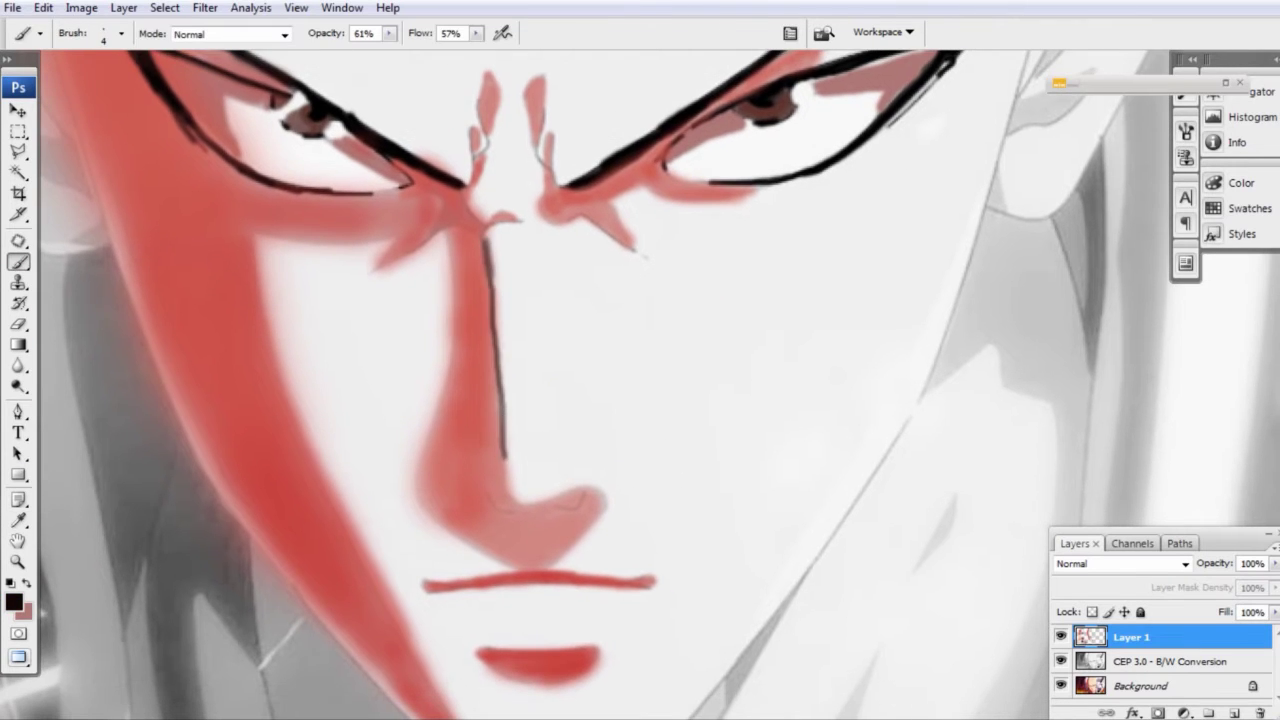
pyautogui.moveTo(490, 494); pyautogui.dragTo(512, 518)
pyautogui.moveTo(560, 512); pyautogui.dragTo(577, 507)
pyautogui.moveTo(526, 567); pyautogui.dragTo(550, 434)
pyautogui.hotkey('ctrl', '-')
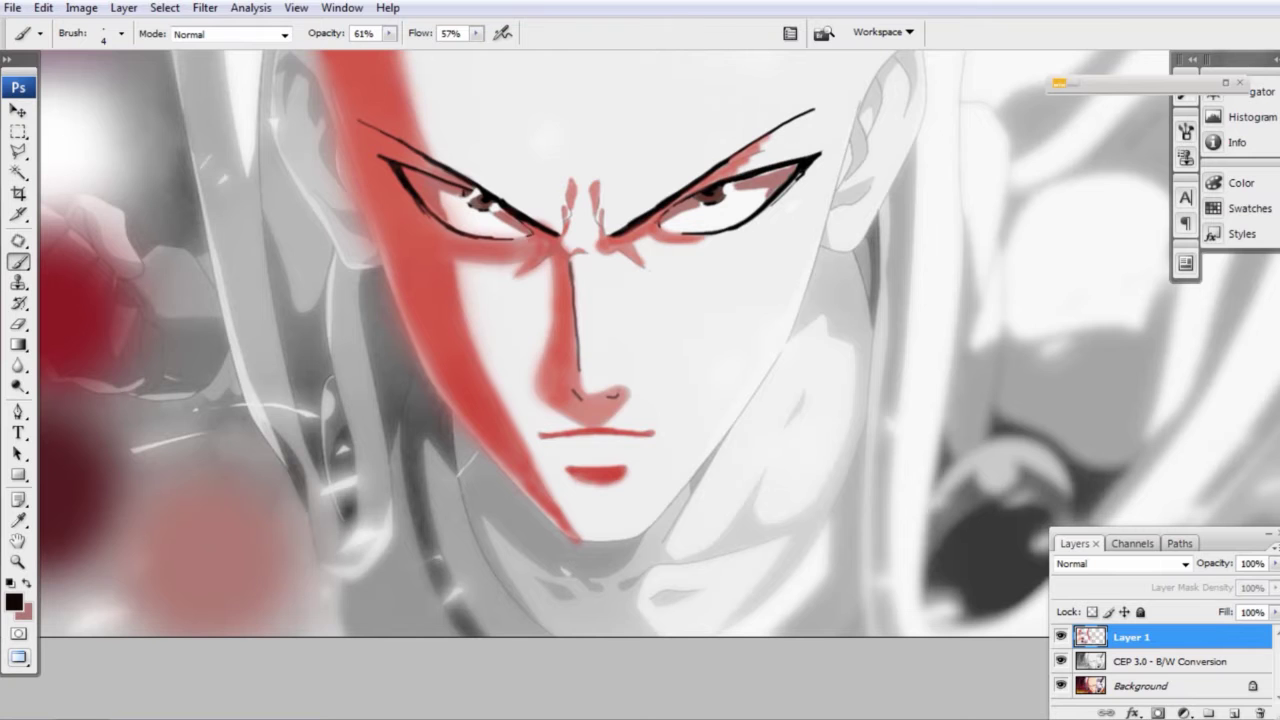
pyautogui.hotkey('ctrl', '+')
pyautogui.moveTo(552, 186); pyautogui.dragTo(535, 390)
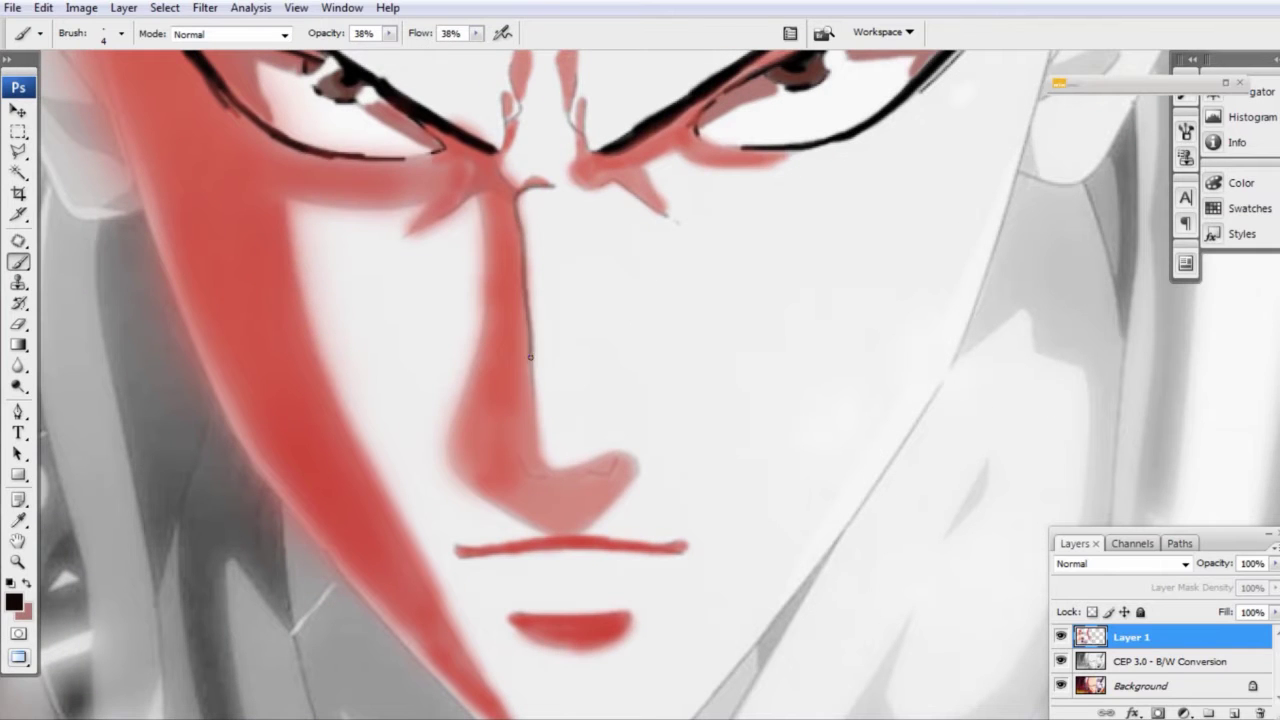
pyautogui.moveTo(520, 470); pyautogui.dragTo(550, 476)
pyautogui.moveTo(570, 470); pyautogui.dragTo(620, 466)
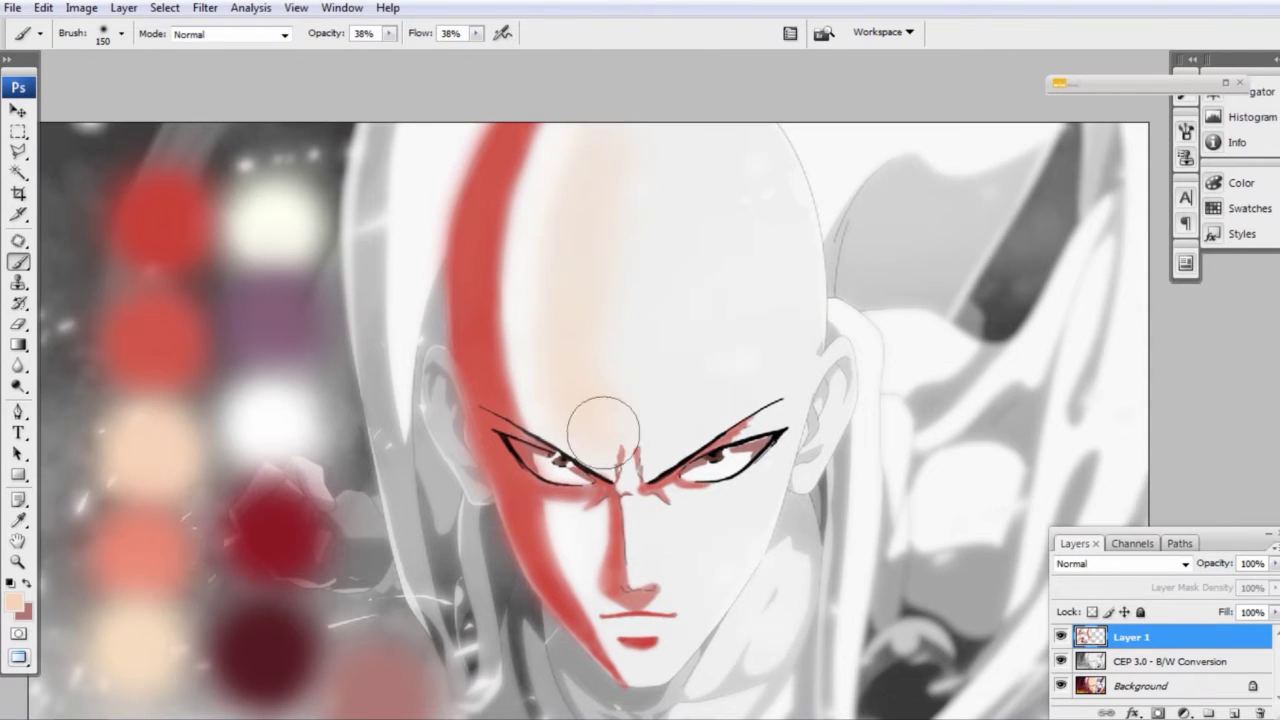
# Step: Brush peach skin over the forehead, nose bridge and right cheek at higher opacity and flow
pyautogui.moveTo(600, 423)
pyautogui.mouseDown()
pyautogui.moveTo(576, 170)
pyautogui.moveTo(542, 310)
pyautogui.mouseUp()
pyautogui.press('5')
pyautogui.press('6')
pyautogui.hotkey('shift', '4')
pyautogui.hotkey('shift', '9')
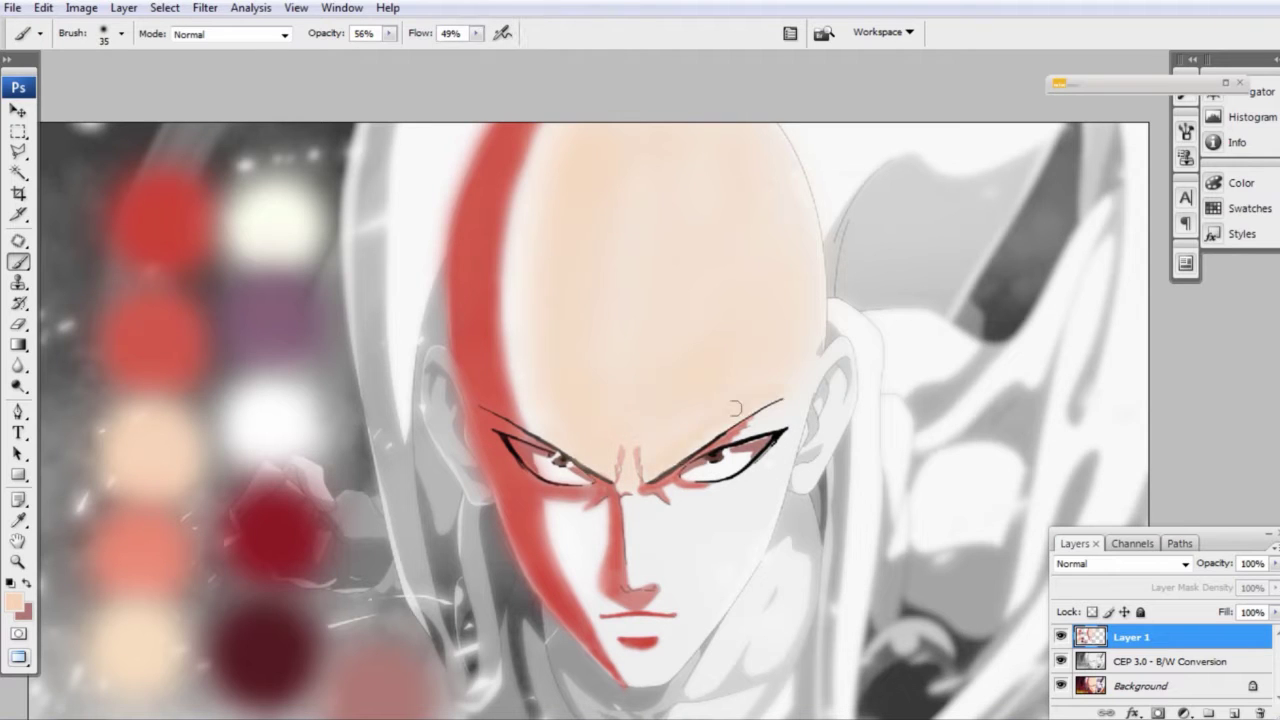
pyautogui.moveTo(620, 550); pyautogui.dragTo(628, 478)
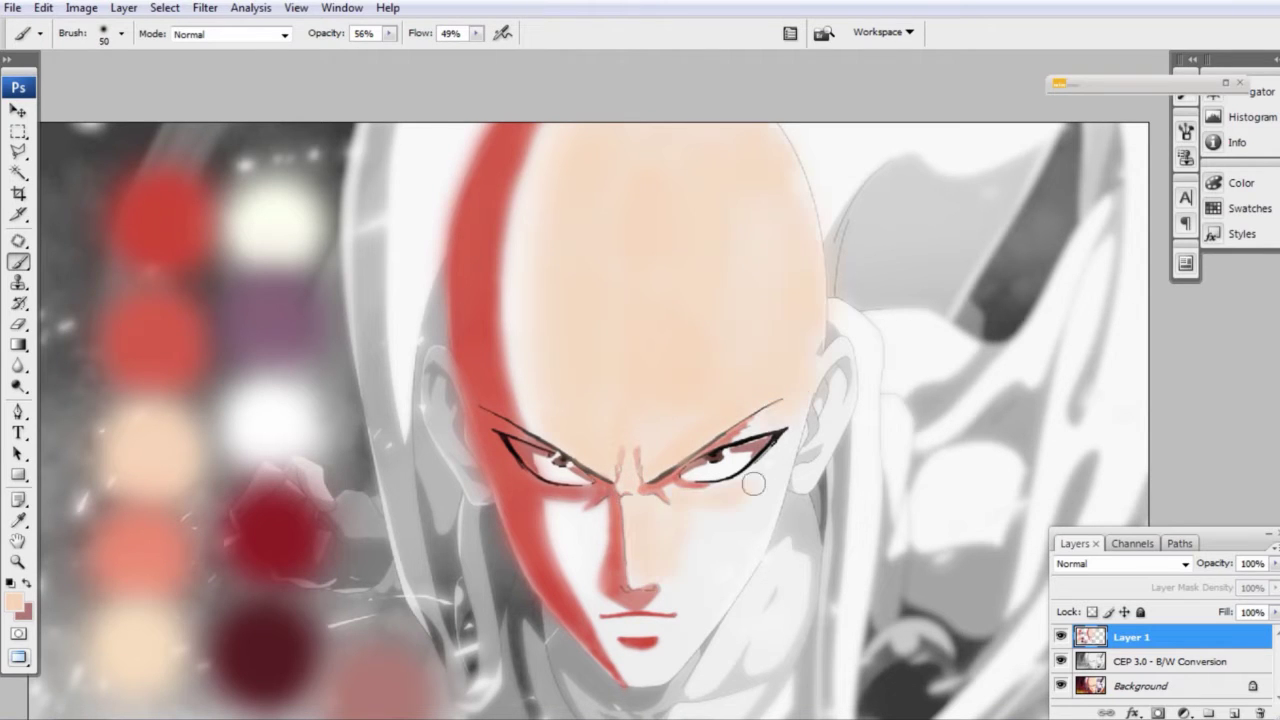
pyautogui.press(']')
pyautogui.moveTo(683, 588)
pyautogui.mouseDown()
pyautogui.moveTo(734, 531)
pyautogui.moveTo(755, 424)
pyautogui.mouseUp()
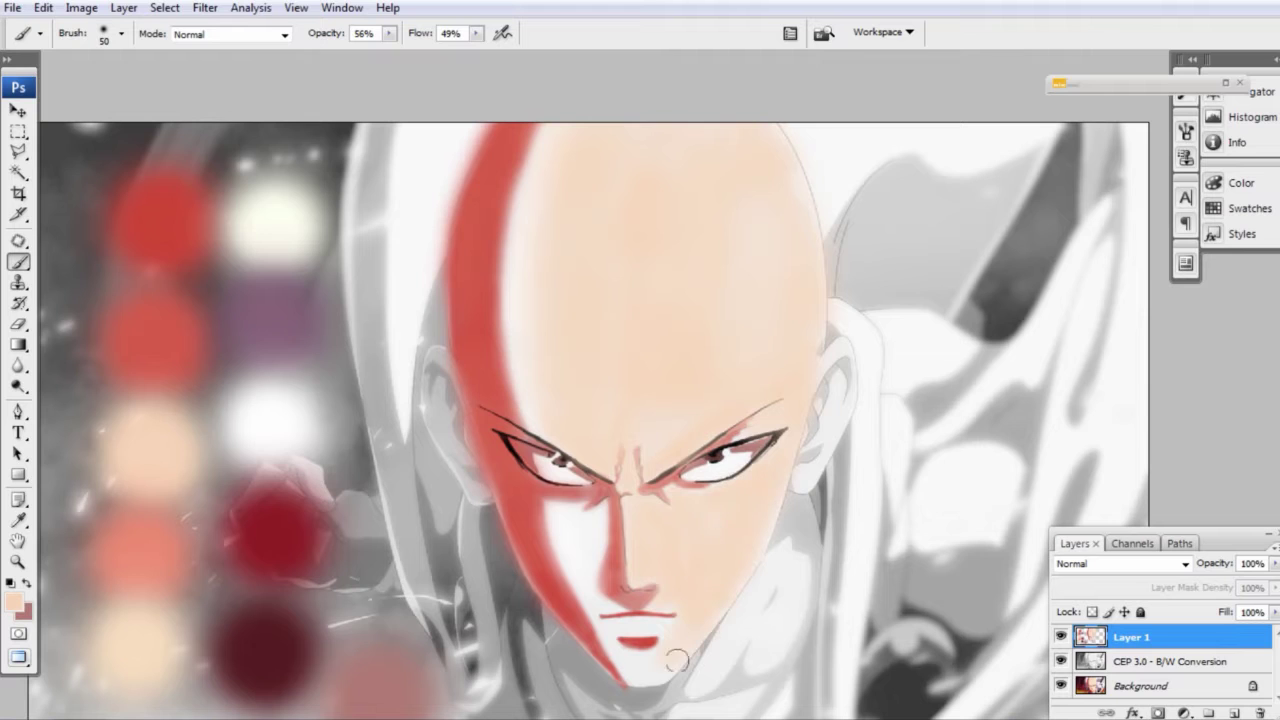
# Step: Resize the brush and zoom out to blend the skin tones across the whole head
pyautogui.press('[')
pyautogui.press('[')
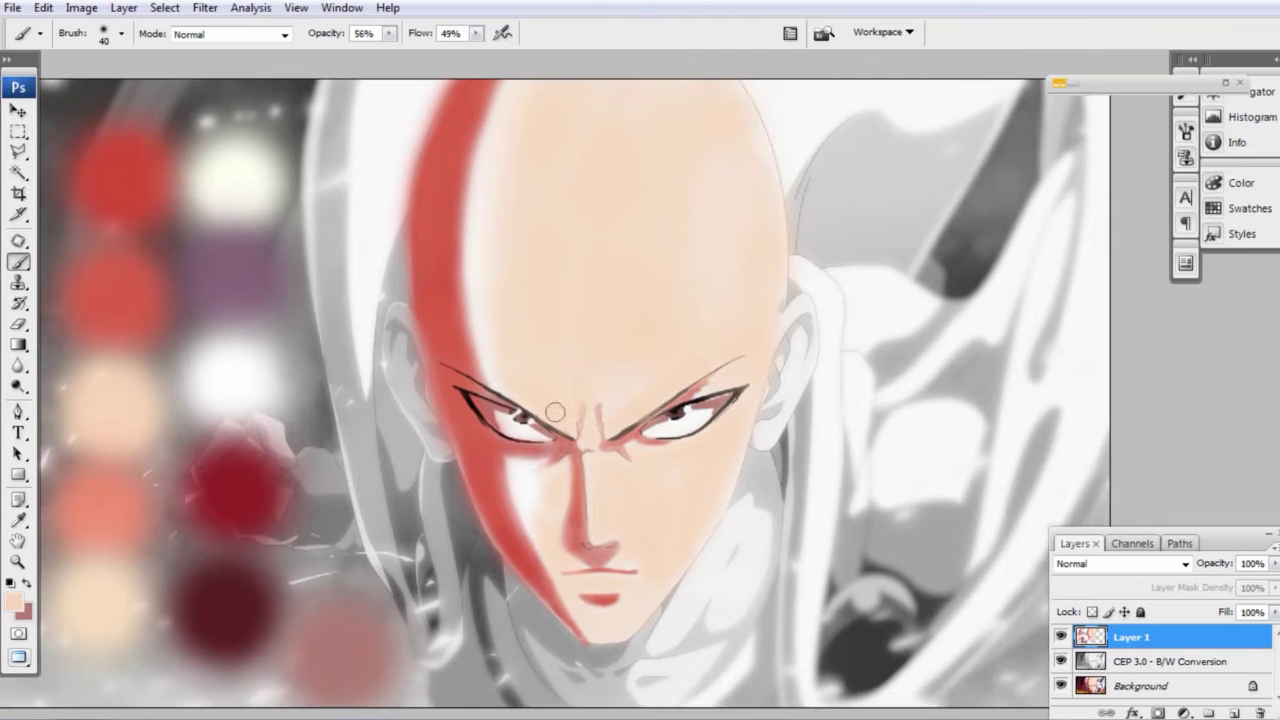
pyautogui.hotkey('ctrl', '+')
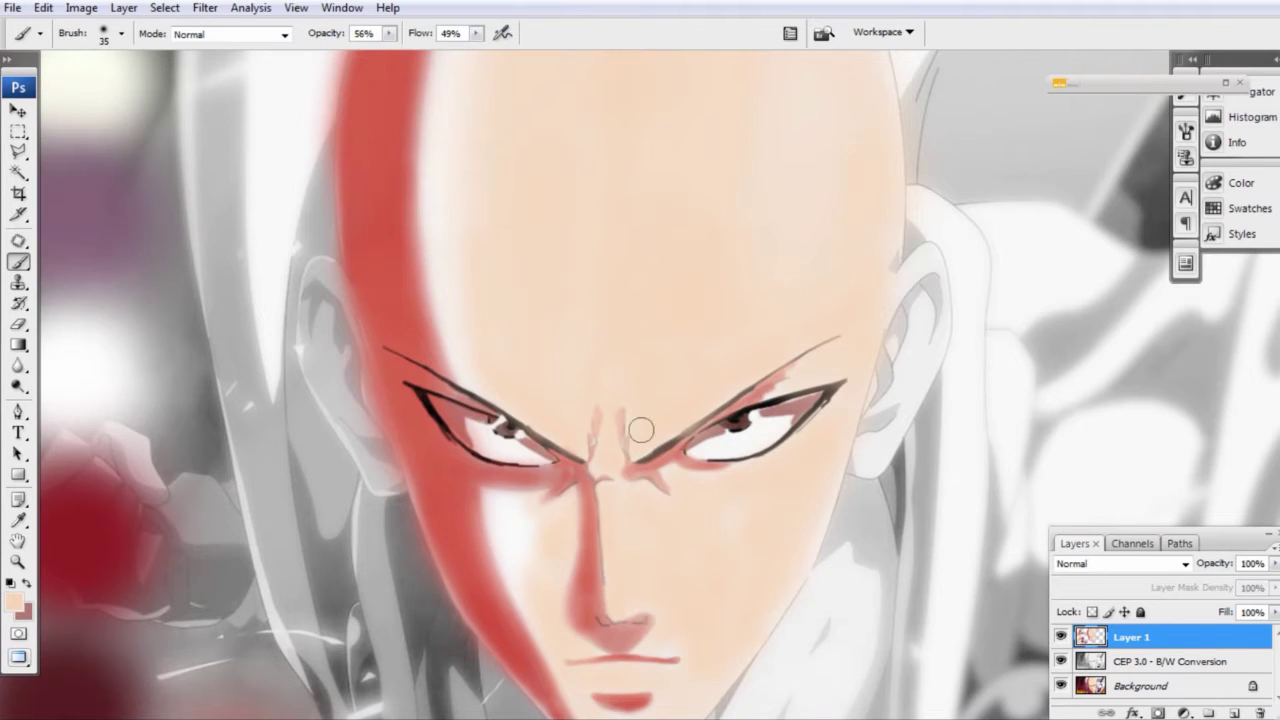
pyautogui.press('[')
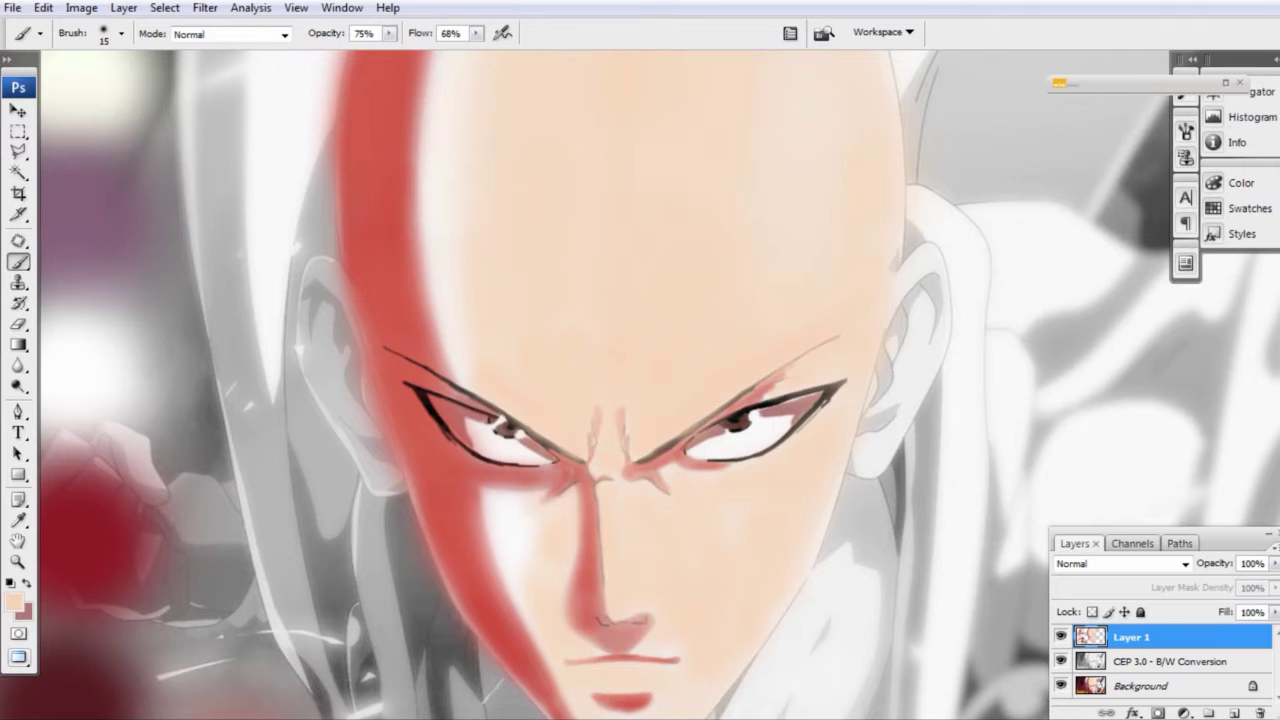
pyautogui.scroll(-3, 690, 505)
pyautogui.press(']')
pyautogui.press(']')
pyautogui.press(']')
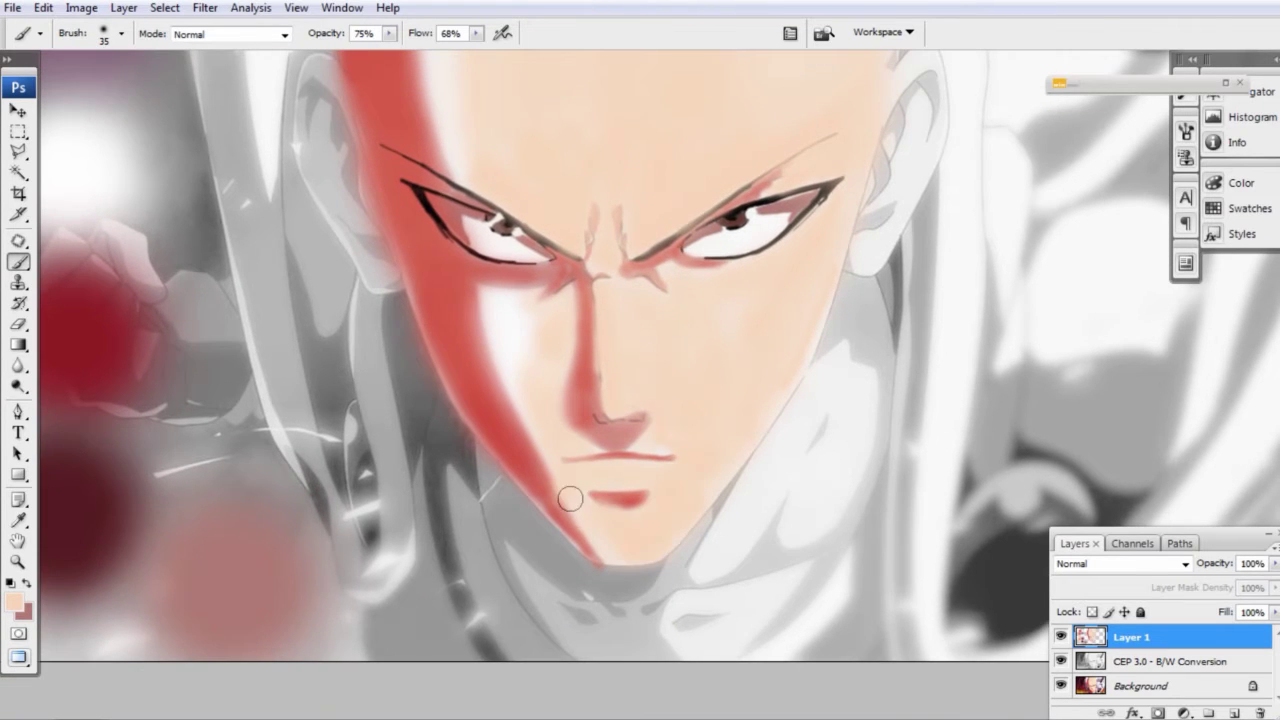
pyautogui.hotkey('ctrl', '-')
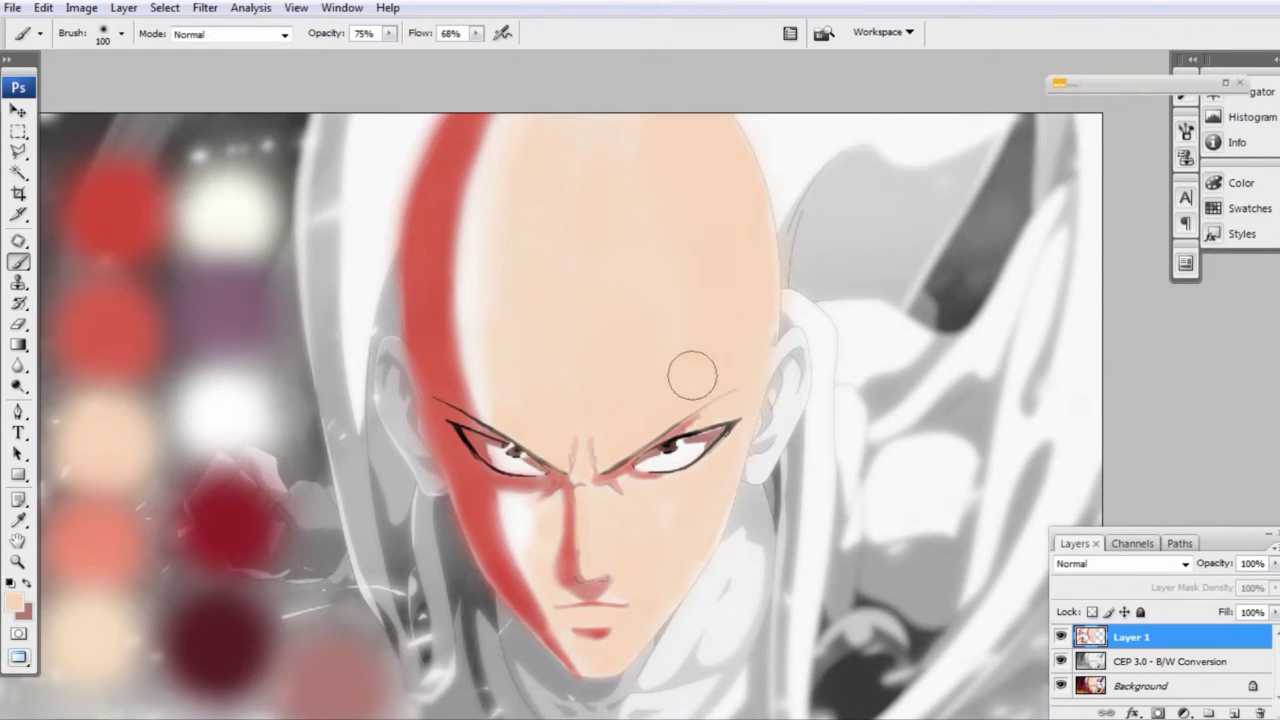
pyautogui.scroll(2, 797, 343)
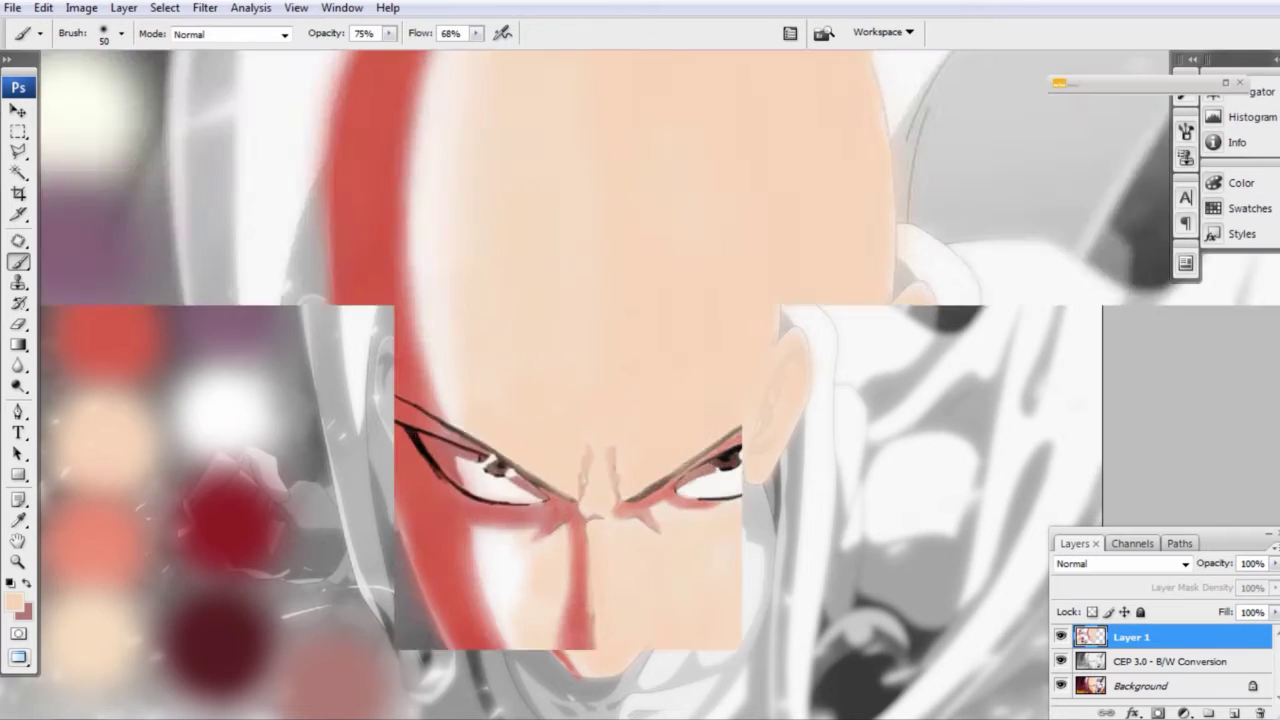
pyautogui.press(']')
# Step: Set soft brush opacity and flow, then outline the right ear in sampled brown
pyautogui.press('5')
pyautogui.hotkey('shift', '5')
pyautogui.hotkey('shift', '1')
pyautogui.scroll(2, 637, 408)
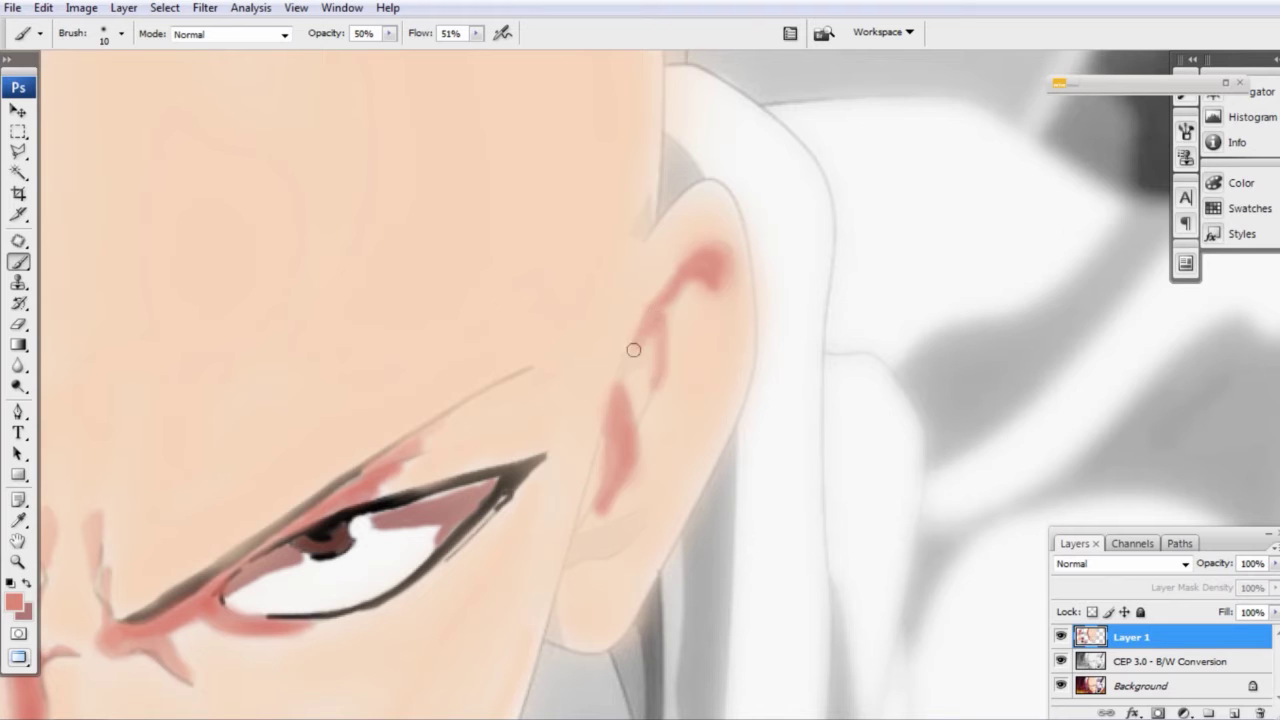
pyautogui.keyDown('alt'); pyautogui.click(340, 440); pyautogui.keyUp('alt')
pyautogui.moveTo(620, 297); pyautogui.dragTo(556, 500)
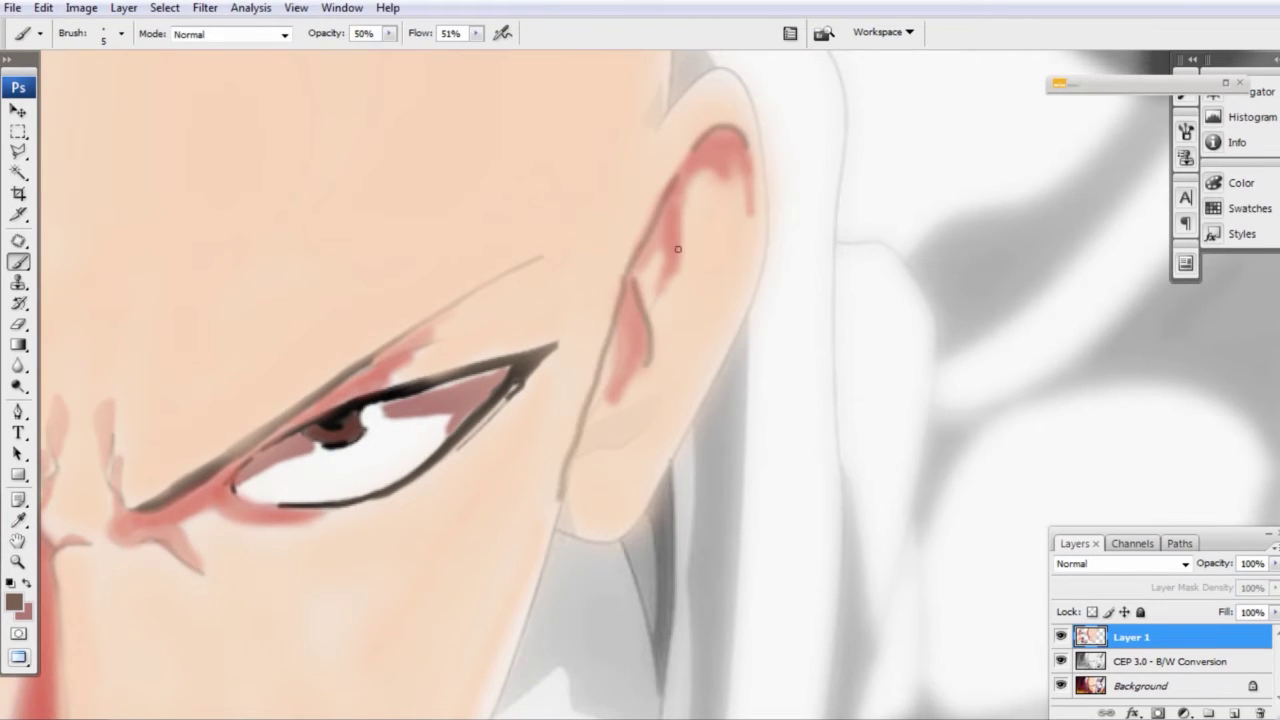
pyautogui.moveTo(708, 104); pyautogui.dragTo(674, 140)
pyautogui.moveTo(582, 522); pyautogui.dragTo(562, 574)
pyautogui.moveTo(772, 152); pyautogui.dragTo(730, 425)
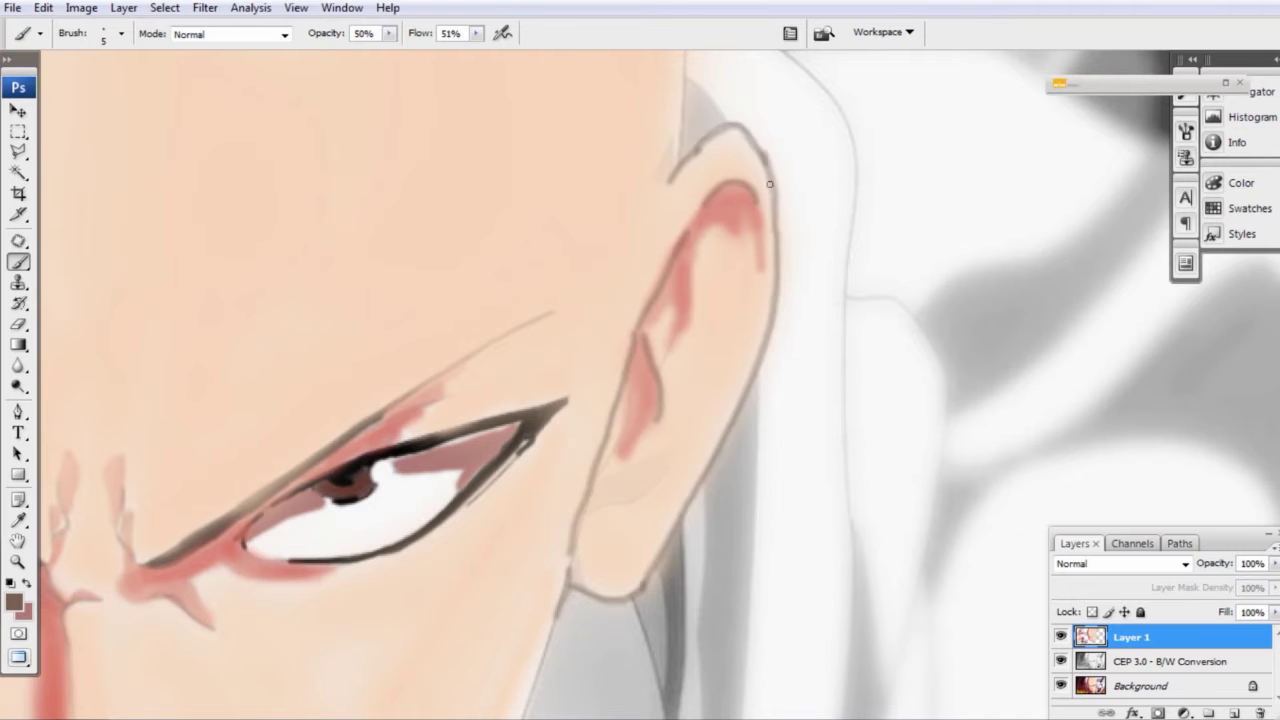
# Step: Thicken both upper eyelid lines in black
pyautogui.scroll(-3, 770, 183)
pyautogui.scroll(3, 637, 418)
pyautogui.keyDown('alt'); pyautogui.click(637, 418); pyautogui.keyUp('alt')
pyautogui.moveTo(754, 336); pyautogui.dragTo(1008, 167)
pyautogui.moveTo(515, 414); pyautogui.dragTo(285, 272)
# Step: Fill the left ear with soft red shading and darken its left edge
pyautogui.scroll(-3, 720, 372)
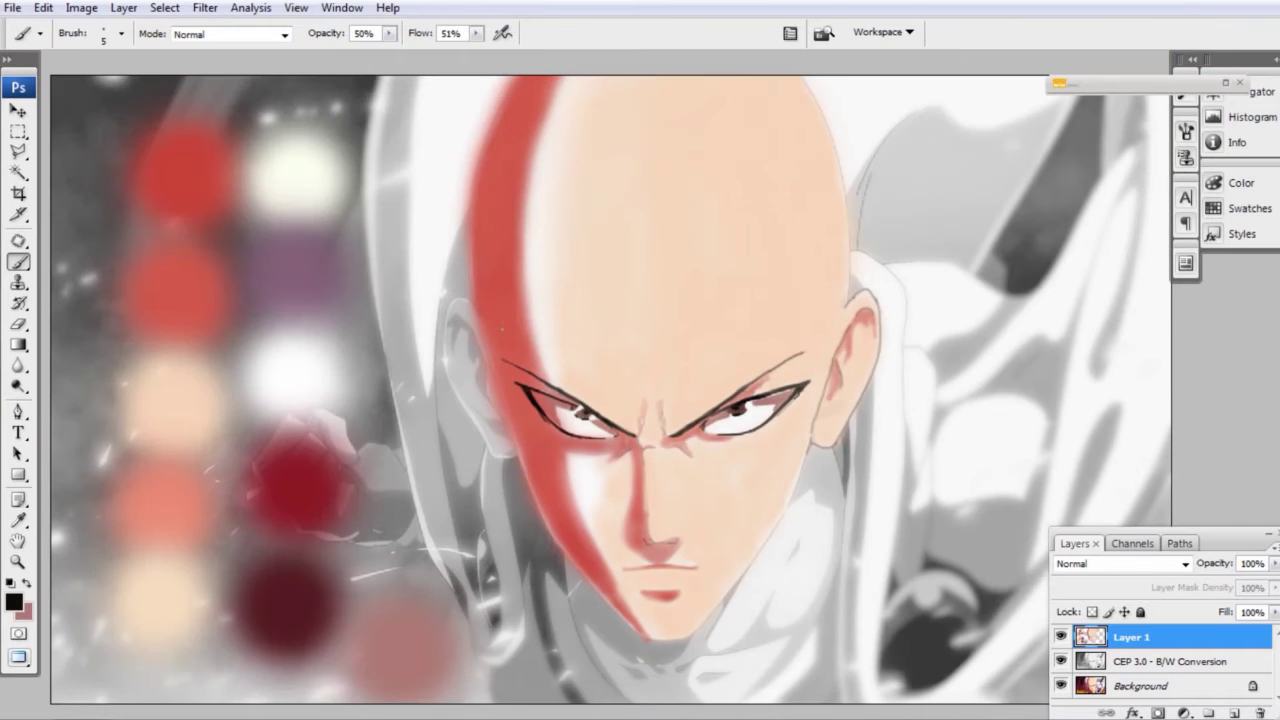
pyautogui.scroll(3, 720, 372)
pyautogui.scroll(-1, 399, 266)
pyautogui.press(']')
pyautogui.moveTo(430, 425)
pyautogui.mouseDown()
pyautogui.moveTo(390, 346)
pyautogui.moveTo(450, 470)
pyautogui.moveTo(395, 315)
pyautogui.mouseUp()
pyautogui.press(']')
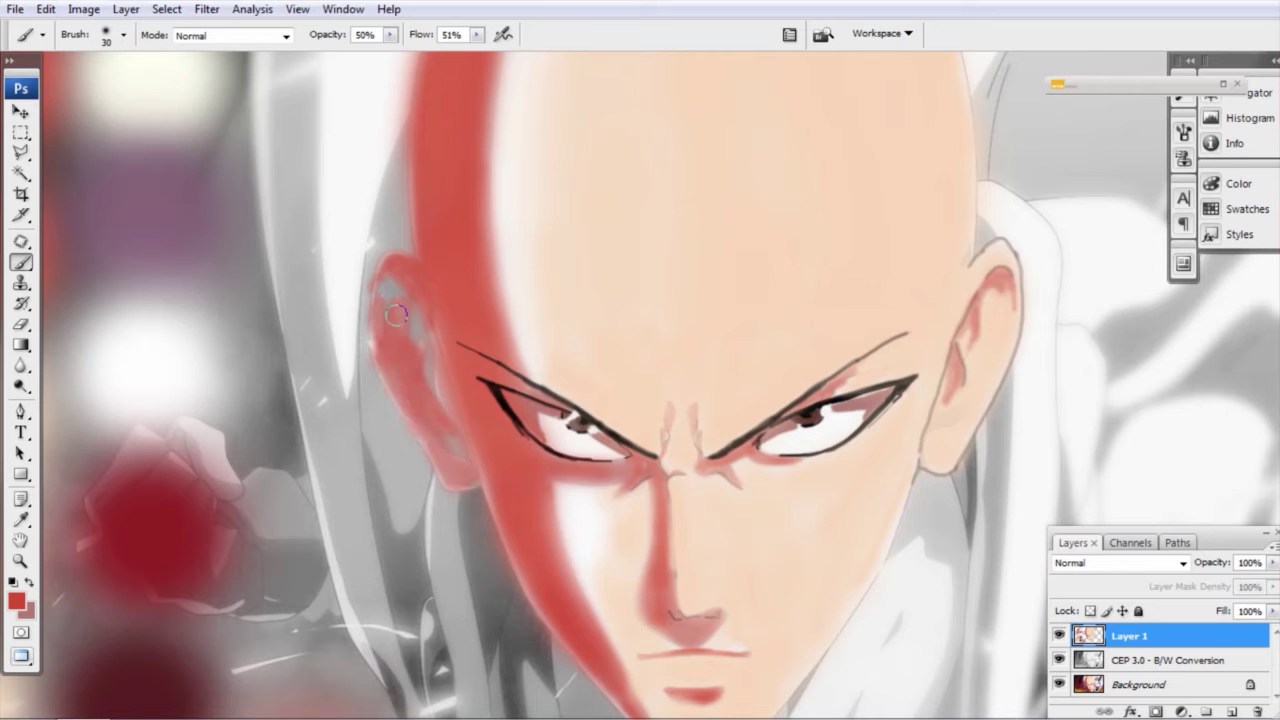
pyautogui.moveTo(445, 455); pyautogui.dragTo(393, 285)
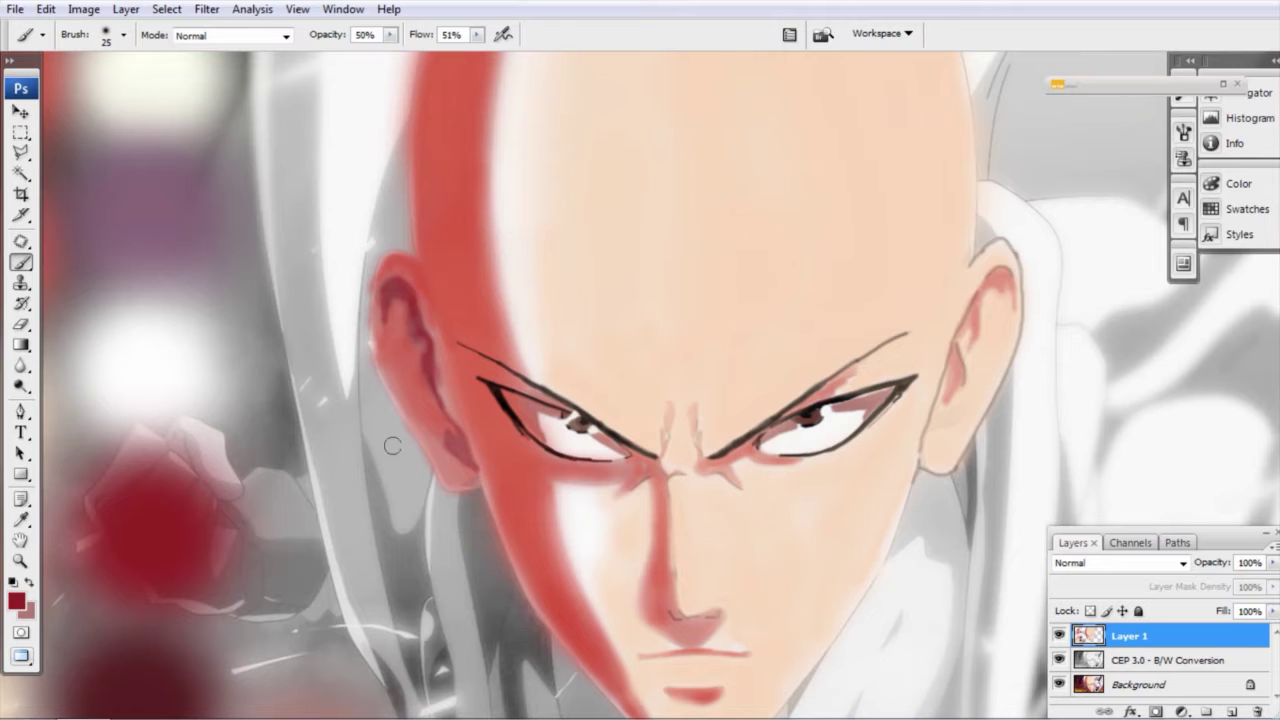
pyautogui.press('[')
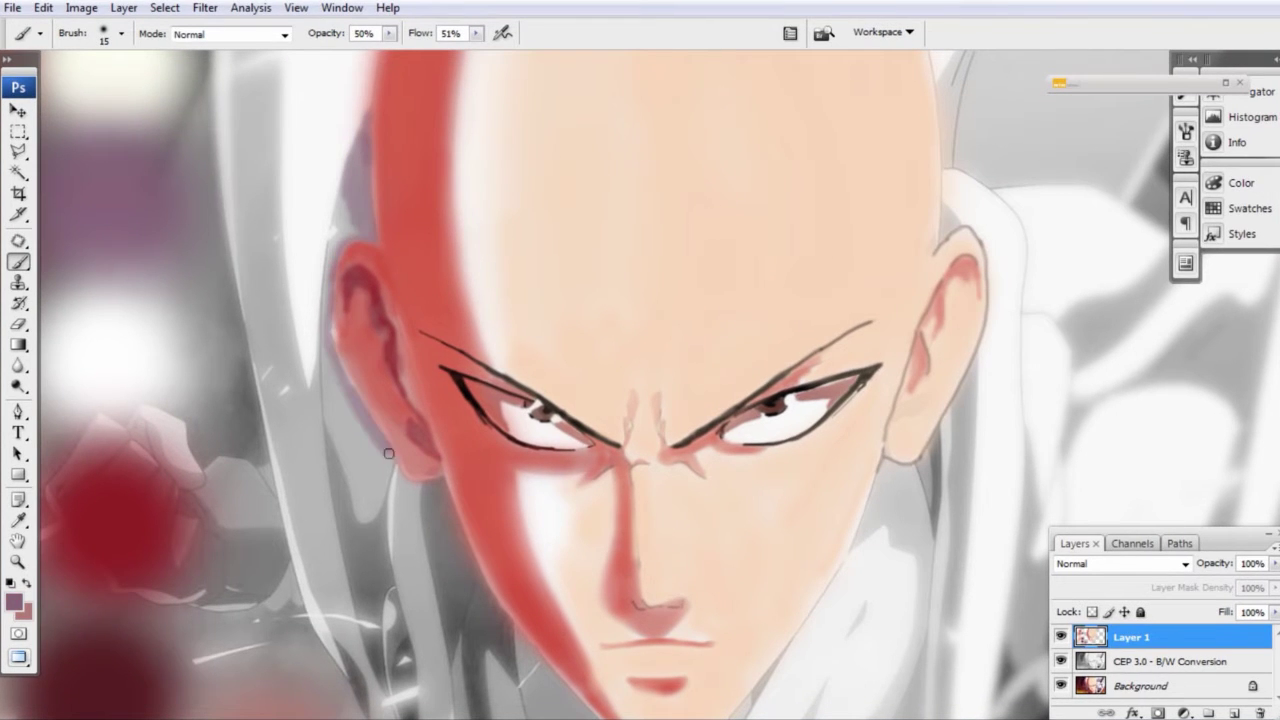
pyautogui.moveTo(388, 453); pyautogui.dragTo(340, 235)
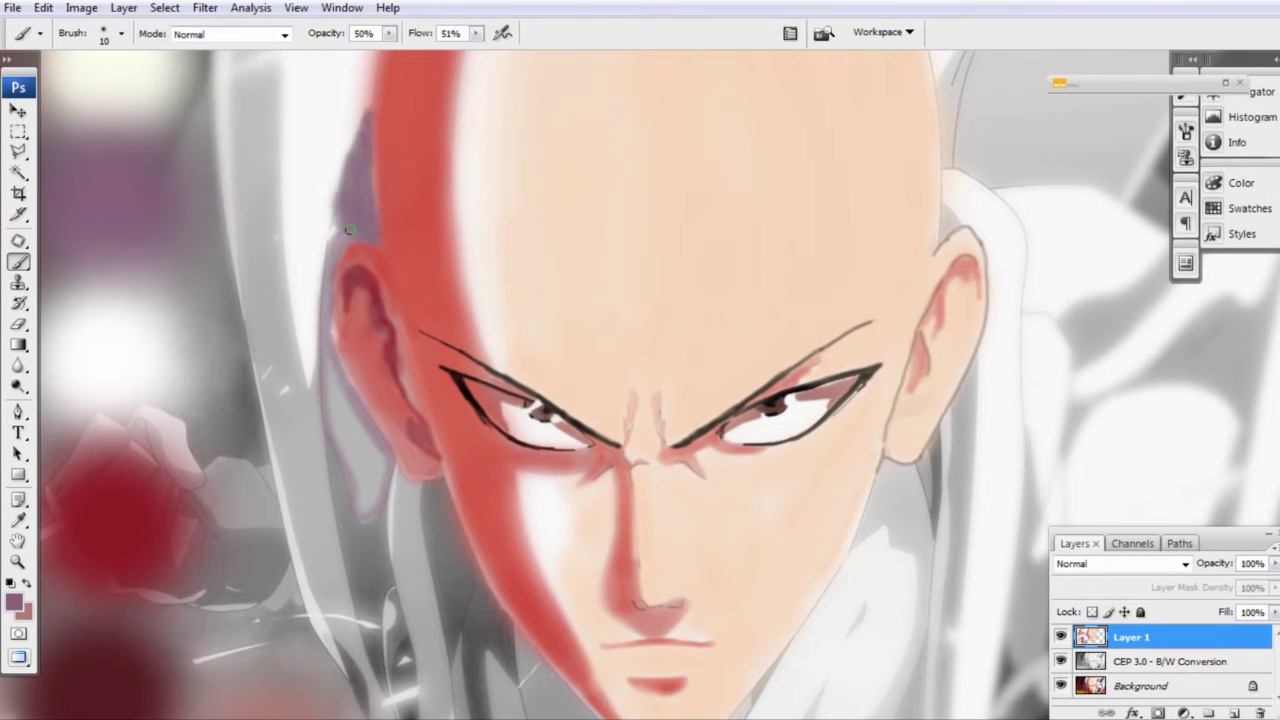
pyautogui.press(']')
pyautogui.press(']')
# Step: Paint purple beside the ear down toward the neck and along the head's left side
pyautogui.moveTo(344, 380); pyautogui.dragTo(372, 620)
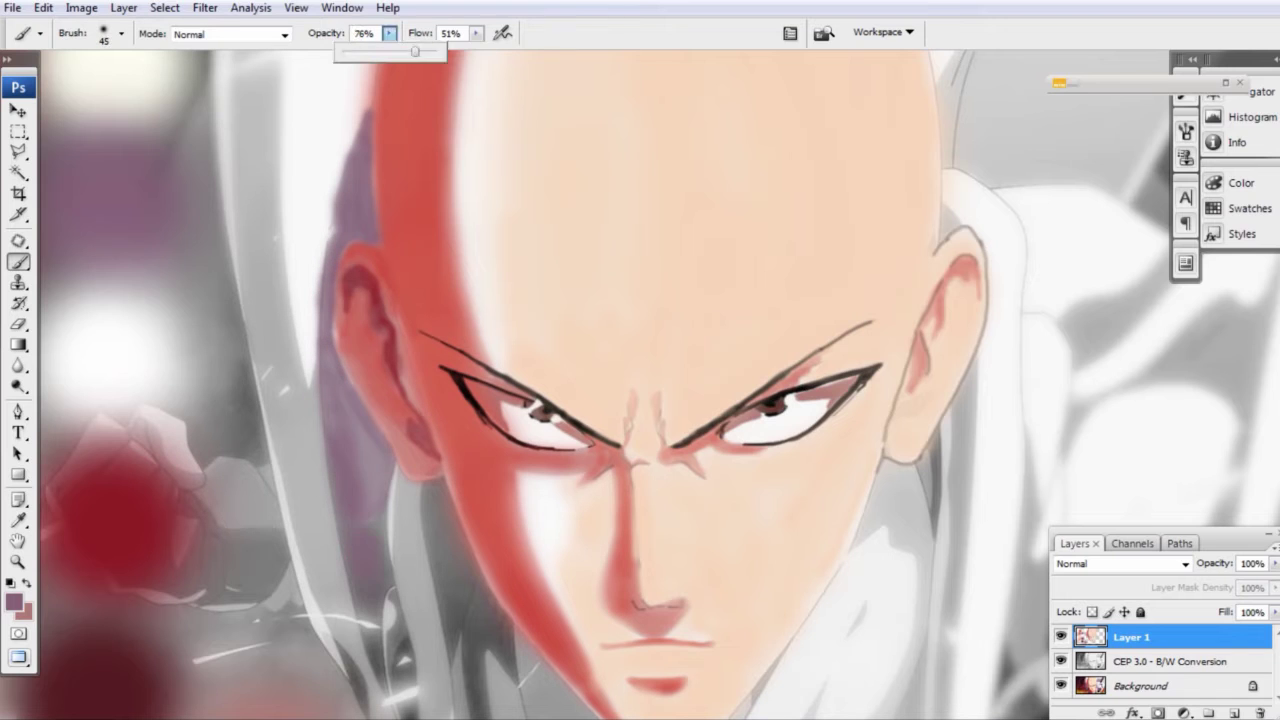
pyautogui.press('[')
pyautogui.press('[')
pyautogui.press('[')
pyautogui.moveTo(330, 440); pyautogui.dragTo(381, 509)
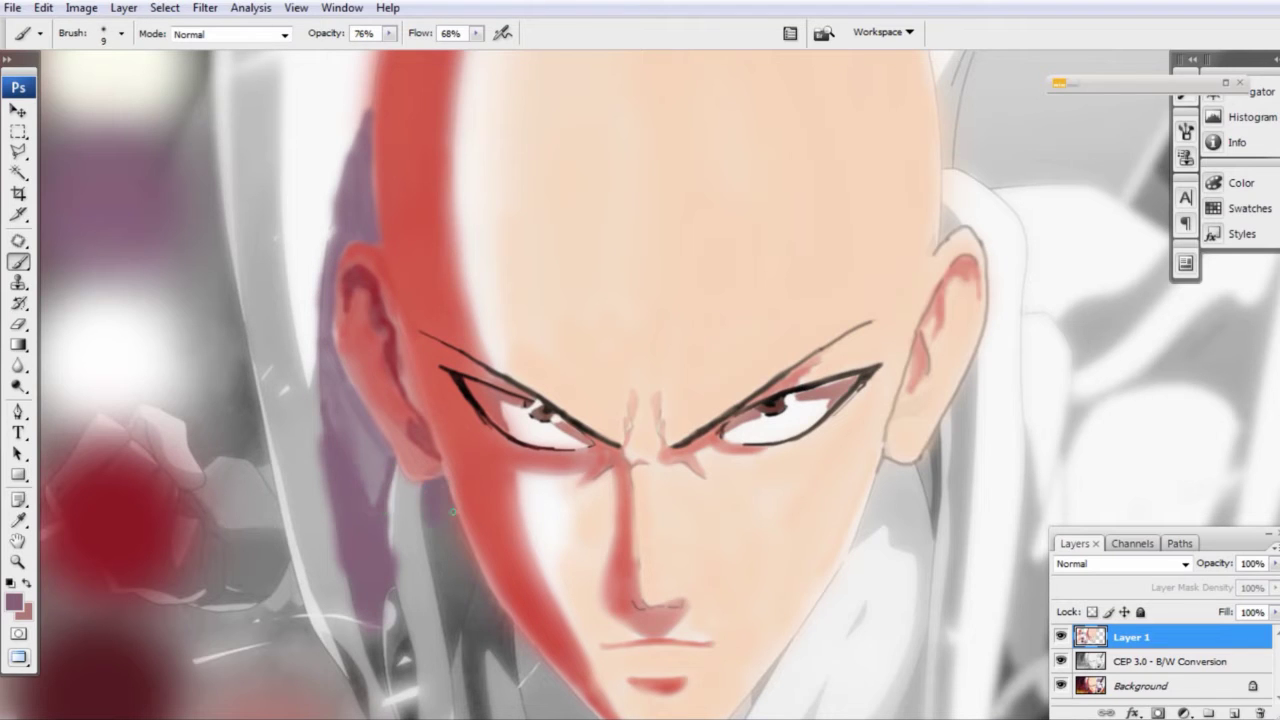
pyautogui.moveTo(477, 643)
pyautogui.mouseDown()
pyautogui.moveTo(447, 538)
pyautogui.moveTo(371, 480)
pyautogui.mouseUp()
pyautogui.moveTo(350, 340); pyautogui.dragTo(390, 600)
# Step: Switch to a larger, lower-opacity, lower-flow brush and lay broad purple cape strokes on the left
pyautogui.press('5')
pyautogui.press('1')
pyautogui.hotkey('shift', '4')
pyautogui.hotkey('shift', '1')
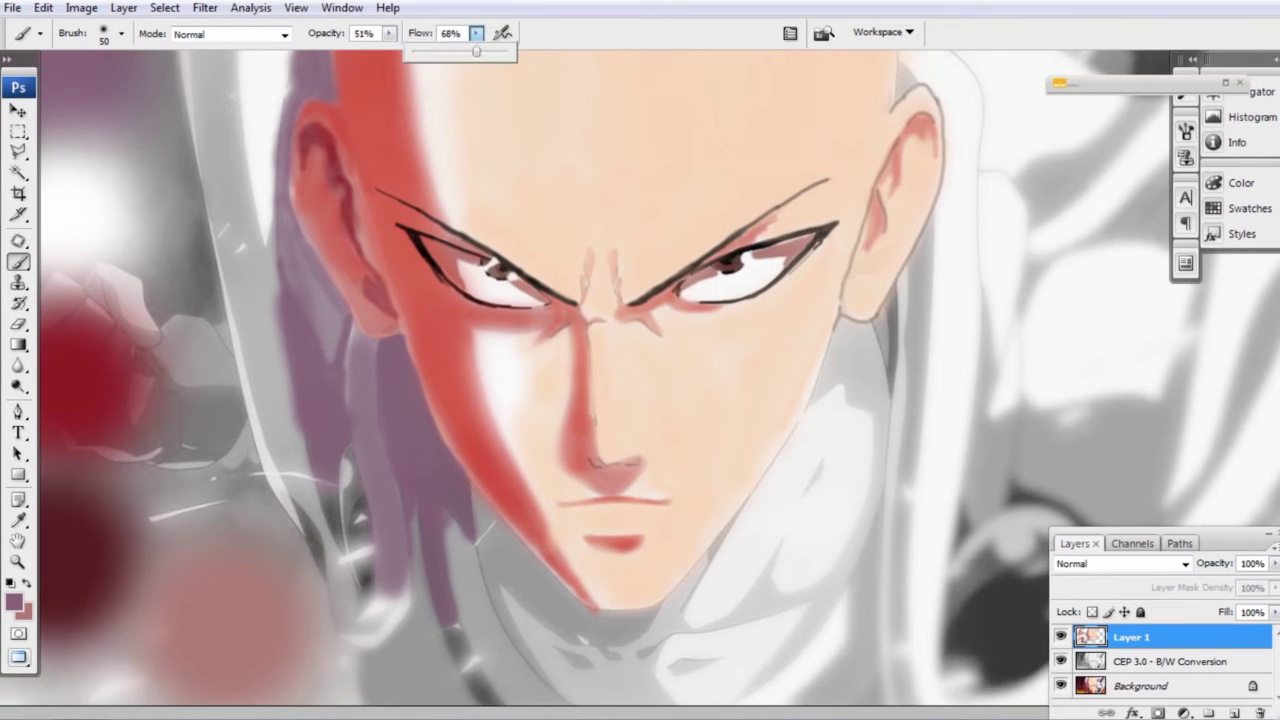
pyautogui.press(']')
pyautogui.press(']')
pyautogui.press(']')
pyautogui.moveTo(460, 530); pyautogui.dragTo(490, 670)
pyautogui.moveTo(400, 500); pyautogui.dragTo(420, 560)
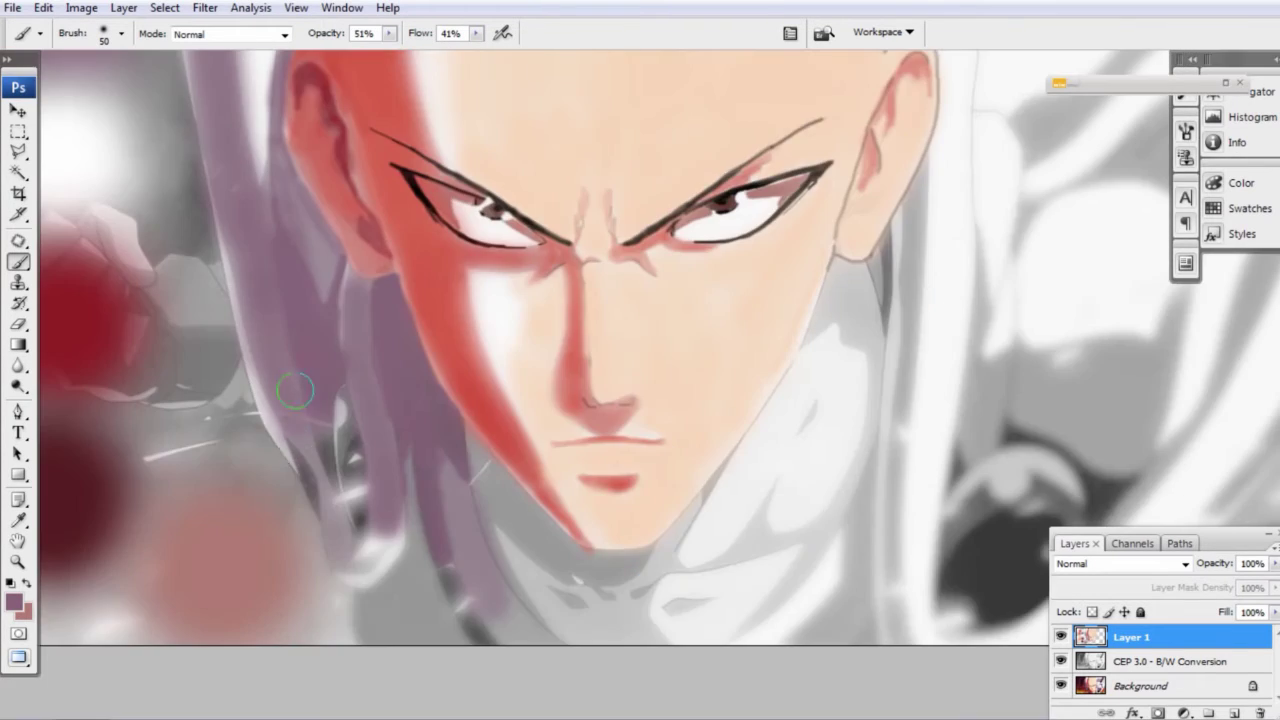
# Step: At full opacity with a size-20 brush, paint purple along the left side of the face
pyautogui.press('0')
pyautogui.click(476, 33)
pyautogui.press('[')
pyautogui.press('[')
pyautogui.press('[')
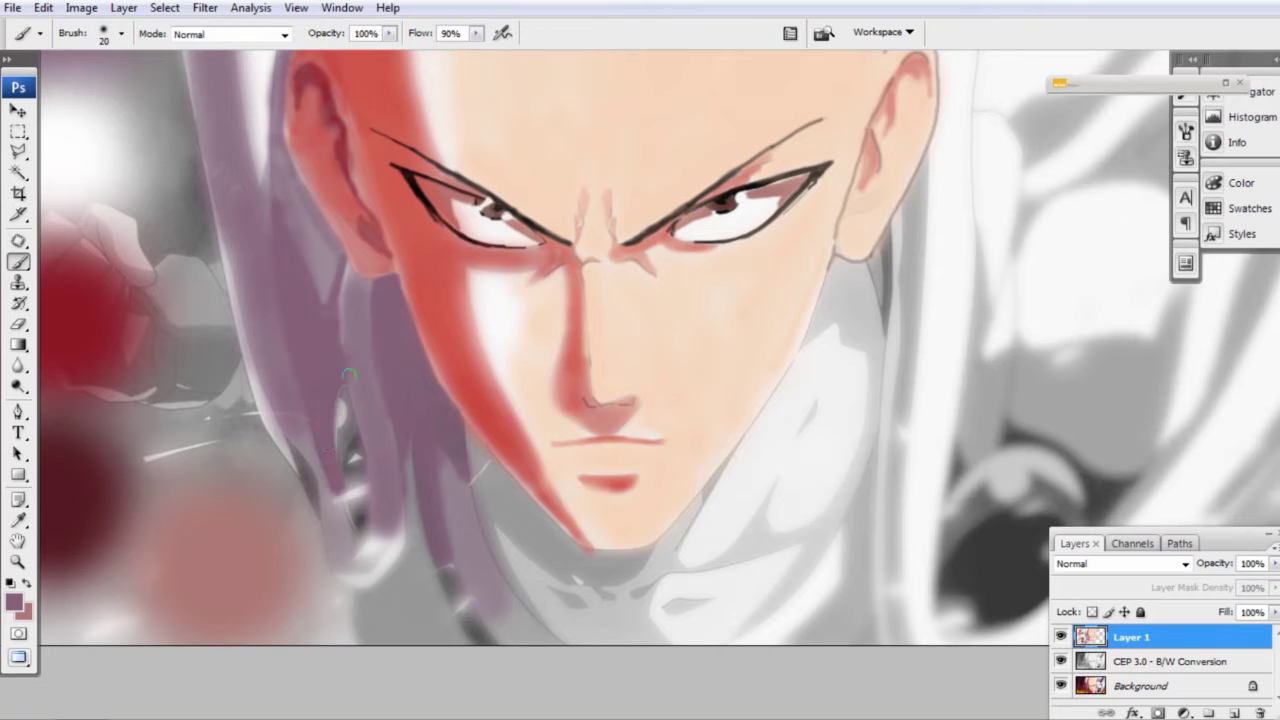
pyautogui.moveTo(466, 614); pyautogui.dragTo(445, 470)
pyautogui.moveTo(460, 520)
pyautogui.mouseDown()
pyautogui.moveTo(408, 420)
pyautogui.moveTo(380, 265)
pyautogui.mouseUp()
# Step: Shade the right neck and collar purple with a soft brush at 40% opacity, 52% flow
pyautogui.press(']')
pyautogui.press(']')
pyautogui.press('4')
pyautogui.hotkey('shift', '5')
pyautogui.hotkey('shift', '2')
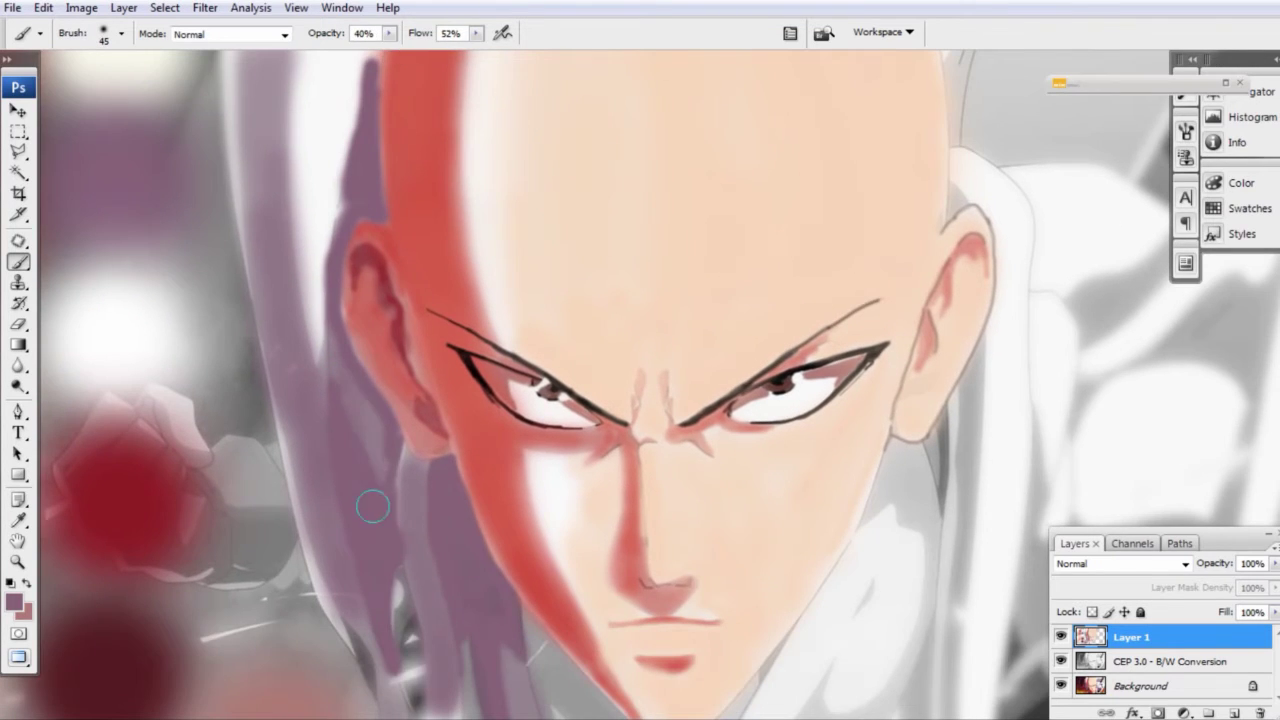
pyautogui.scroll(-3, 371, 506)
pyautogui.scroll(-2, 394, 620)
pyautogui.press('[')
pyautogui.press('[')
pyautogui.moveTo(643, 514); pyautogui.dragTo(601, 558)
pyautogui.moveTo(780, 260)
pyautogui.mouseDown()
pyautogui.moveTo(809, 380)
pyautogui.moveTo(723, 520)
pyautogui.moveTo(770, 290)
pyautogui.moveTo(809, 338)
pyautogui.mouseUp()
# Step: Raise brush opacity and flow to 76%, set size 35, and paint over the collar
pyautogui.scroll(1, 809, 338)
pyautogui.scroll(-3, 786, 414)
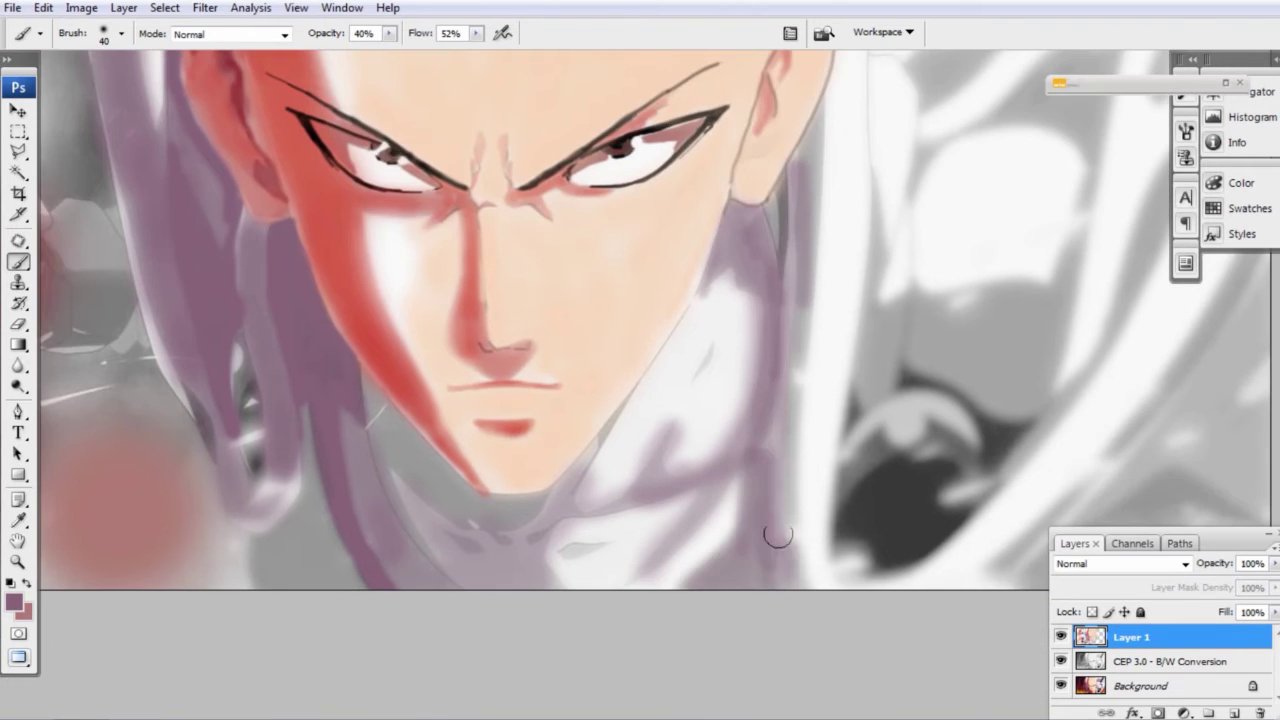
pyautogui.scroll(3, 777, 534)
pyautogui.press(']')
pyautogui.press('7')
pyautogui.press('6')
pyautogui.hotkey('shift', '7')
pyautogui.hotkey('shift', '6')
pyautogui.moveTo(739, 252); pyautogui.dragTo(718, 382)
# Step: Paint purple near the right side of the neck and below the chin
pyautogui.press('[')
pyautogui.scroll(-2, 720, 330)
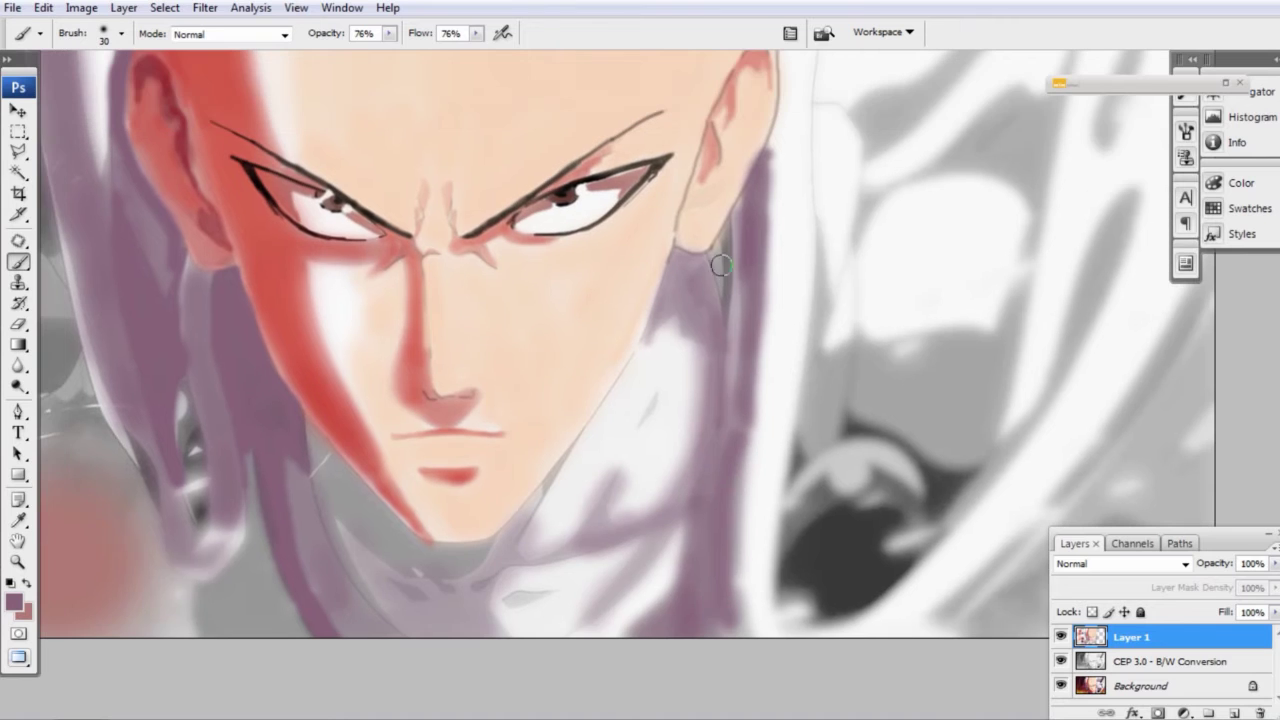
pyautogui.moveTo(661, 294)
pyautogui.mouseDown()
pyautogui.moveTo(705, 300)
pyautogui.moveTo(715, 370)
pyautogui.mouseUp()
pyautogui.scroll(2, 700, 340)
pyautogui.press(']')
pyautogui.press(']')
pyautogui.scroll(1, 450, 320)
pyautogui.moveTo(560, 600)
pyautogui.mouseDown()
pyautogui.moveTo(451, 507)
pyautogui.moveTo(599, 600)
pyautogui.mouseUp()
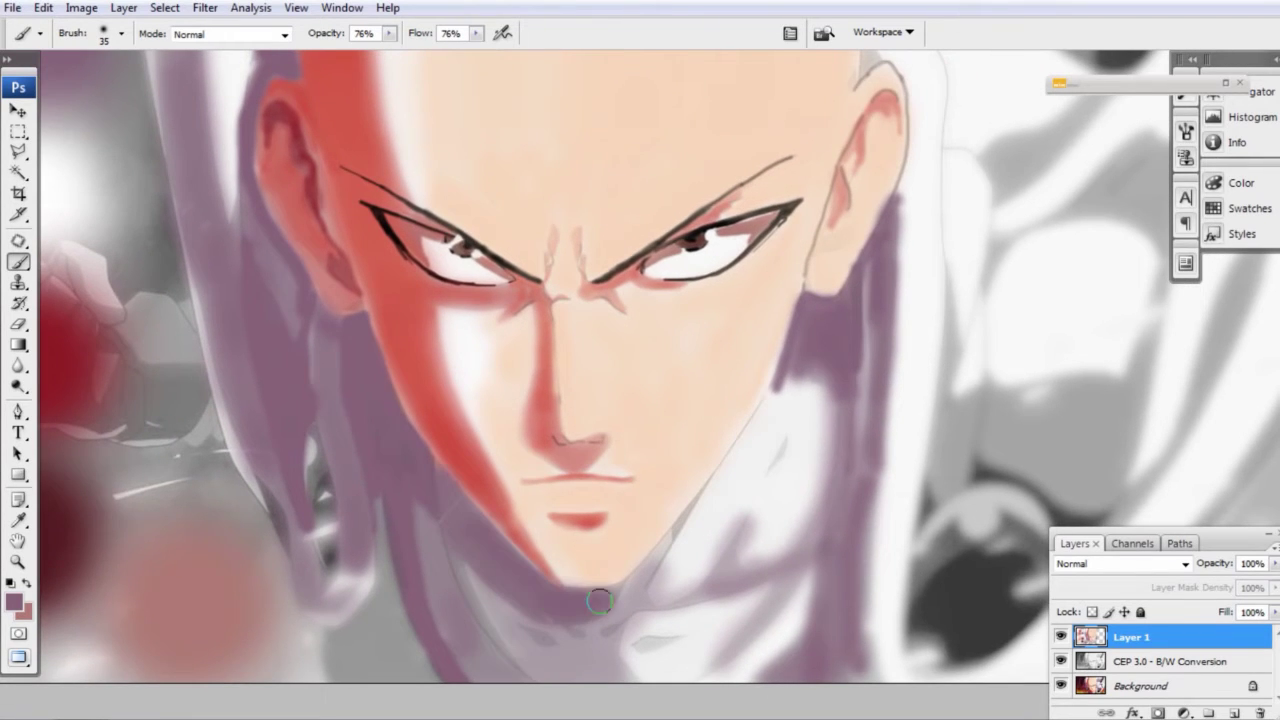
# Step: Paint purple along the right edge of the face and neck
pyautogui.moveTo(669, 536); pyautogui.dragTo(746, 443)
pyautogui.press('[')
pyautogui.press('[')
pyautogui.press('[')
pyautogui.moveTo(868, 341); pyautogui.dragTo(886, 349)
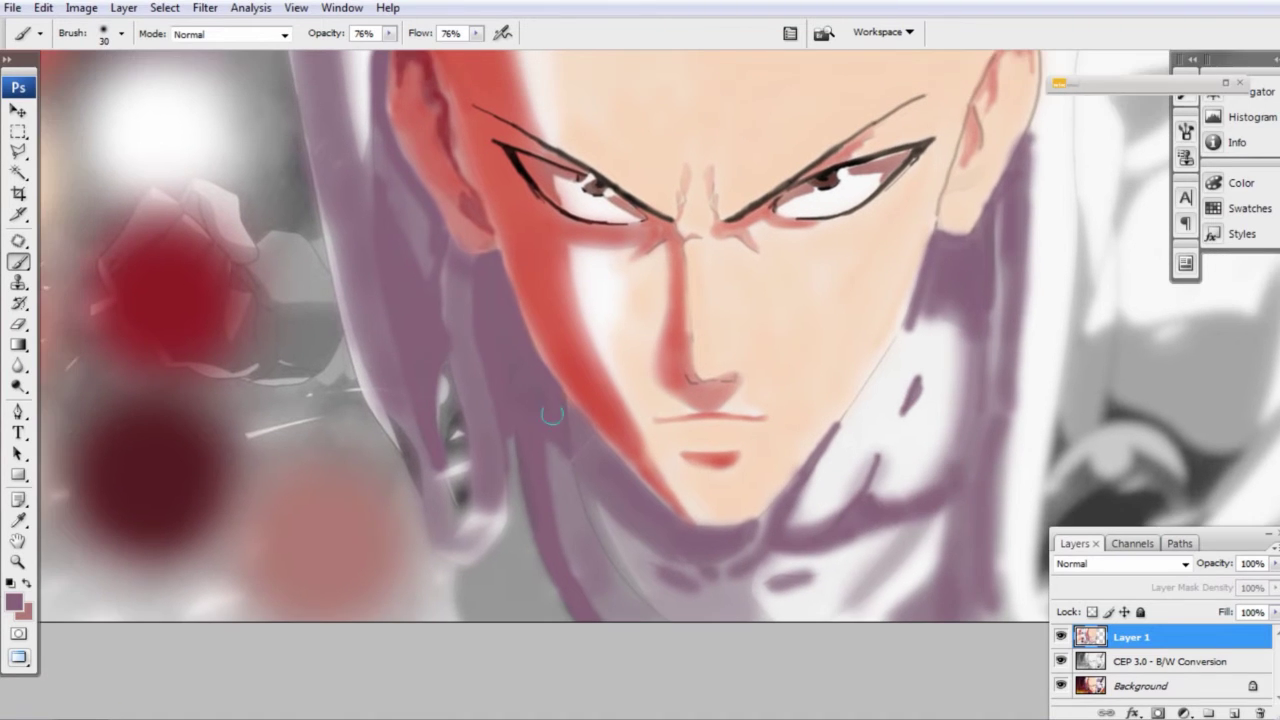
pyautogui.moveTo(377, 334); pyautogui.dragTo(445, 390)
pyautogui.moveTo(1062, 162); pyautogui.dragTo(1060, 322)
pyautogui.press(']')
pyautogui.moveTo(1058, 270); pyautogui.dragTo(1020, 630)
pyautogui.moveTo(1000, 490); pyautogui.dragTo(924, 575)
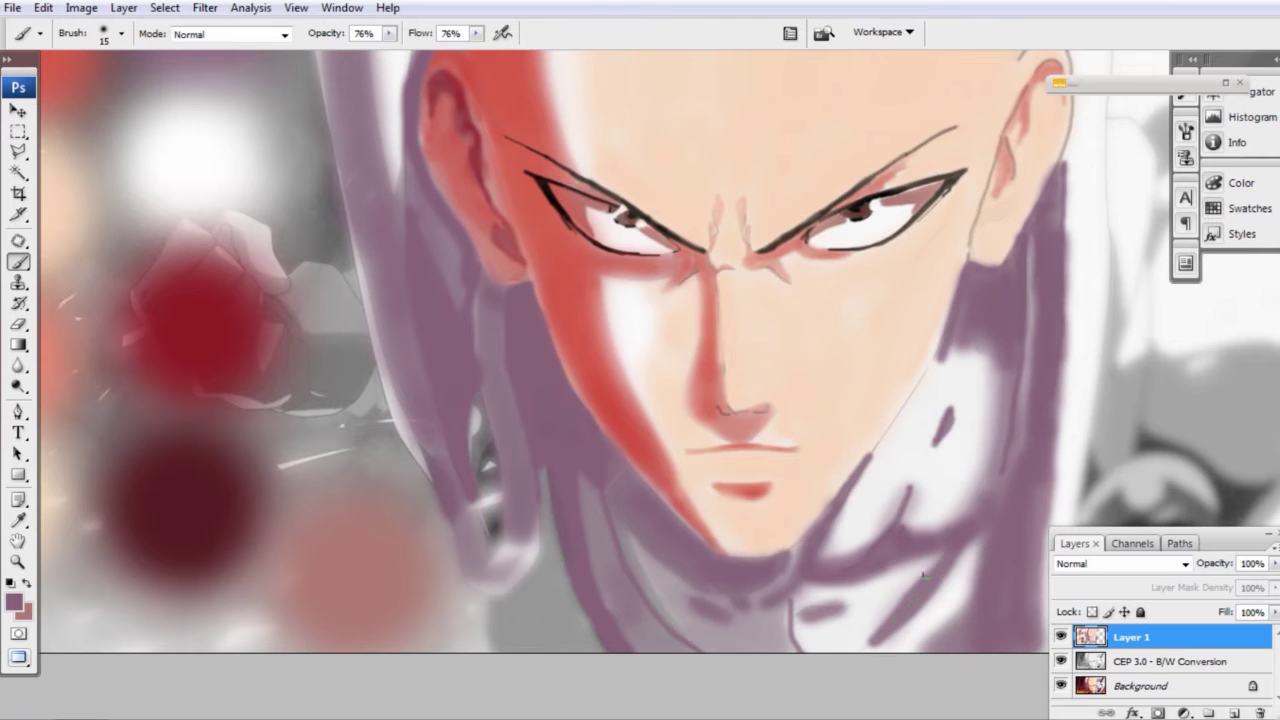
# Step: With a broader, lighter brush, paint the purple cape behind the head at top right
pyautogui.hotkey('ctrl', '-')
pyautogui.press(']')
pyautogui.press(']')
pyautogui.press(']')
pyautogui.press('4')
pyautogui.press('9')
pyautogui.hotkey('shift', '4')
pyautogui.hotkey('shift', '7')
pyautogui.moveTo(872, 204)
pyautogui.mouseDown()
pyautogui.moveTo(903, 200)
pyautogui.moveTo(920, 131)
pyautogui.moveTo(951, 117)
pyautogui.mouseUp()
pyautogui.press(']')
pyautogui.press(']')
pyautogui.press(']')
pyautogui.hotkey('ctrl', '+')
pyautogui.moveTo(850, 271); pyautogui.dragTo(966, 280)
# Step: Paint purple down the right side of the figure and right of the shoulder
pyautogui.press('[')
pyautogui.moveTo(980, 200)
pyautogui.mouseDown()
pyautogui.moveTo(990, 310)
pyautogui.moveTo(960, 500)
pyautogui.mouseUp()
pyautogui.moveTo(800, 430); pyautogui.dragTo(905, 520)
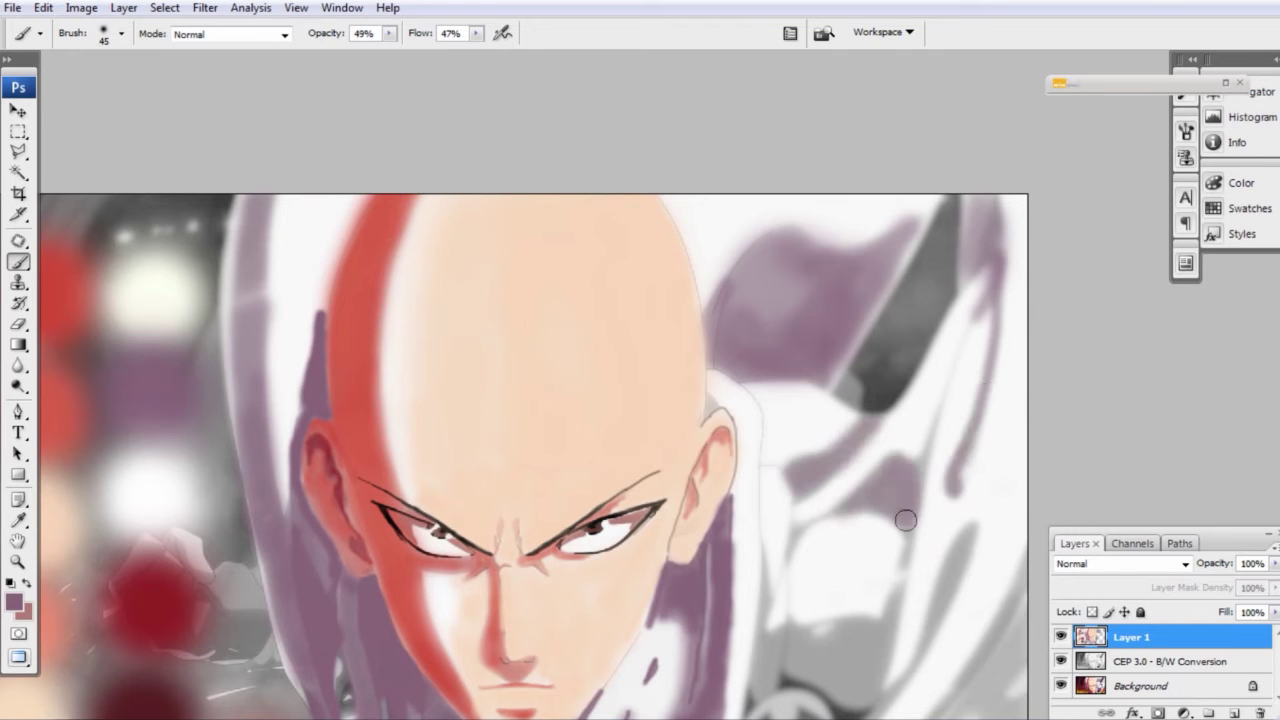
pyautogui.scroll(-3, 905, 520)
pyautogui.moveTo(770, 370); pyautogui.dragTo(775, 505)
pyautogui.press('[')
pyautogui.press('[')
pyautogui.press('[')
pyautogui.moveTo(790, 400)
pyautogui.mouseDown()
pyautogui.moveTo(905, 500)
pyautogui.moveTo(770, 500)
pyautogui.mouseUp()
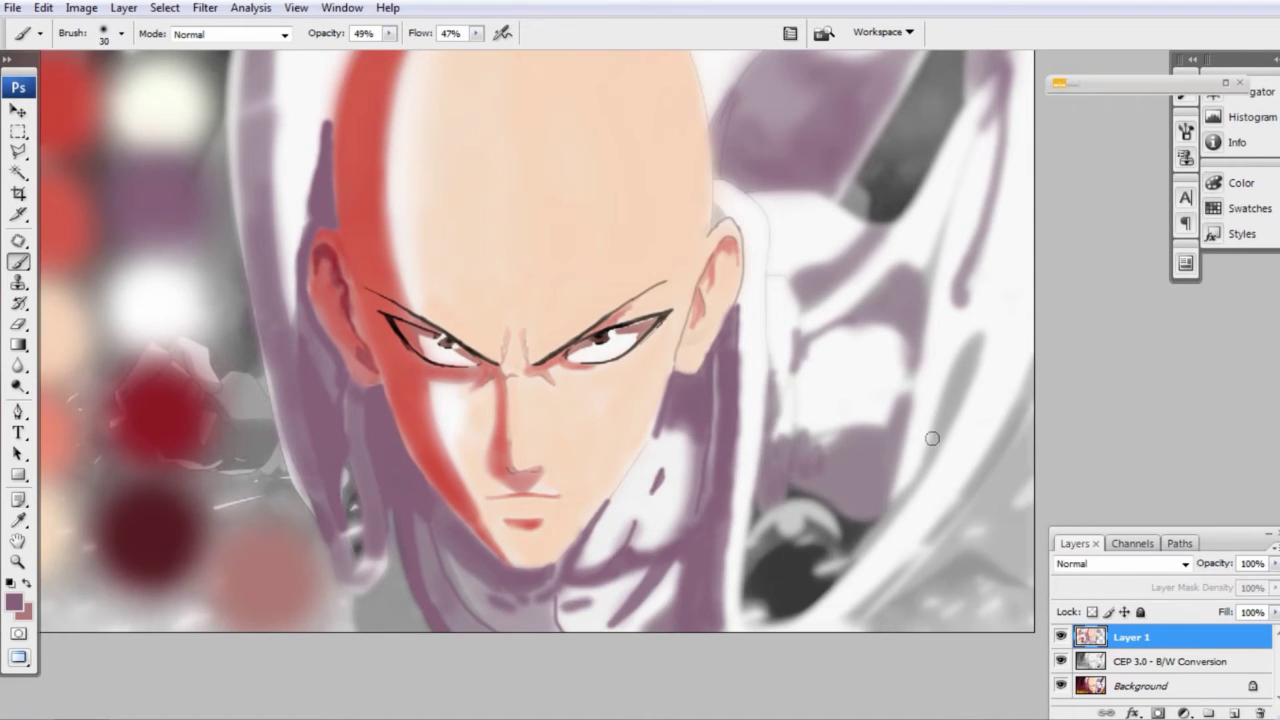
# Step: Fill the figure's right edge with purple and add a thin red stroke on the face
pyautogui.moveTo(932, 438); pyautogui.dragTo(880, 530)
pyautogui.moveTo(1030, 370); pyautogui.dragTo(930, 530)
pyautogui.moveTo(1030, 410); pyautogui.dragTo(991, 549)
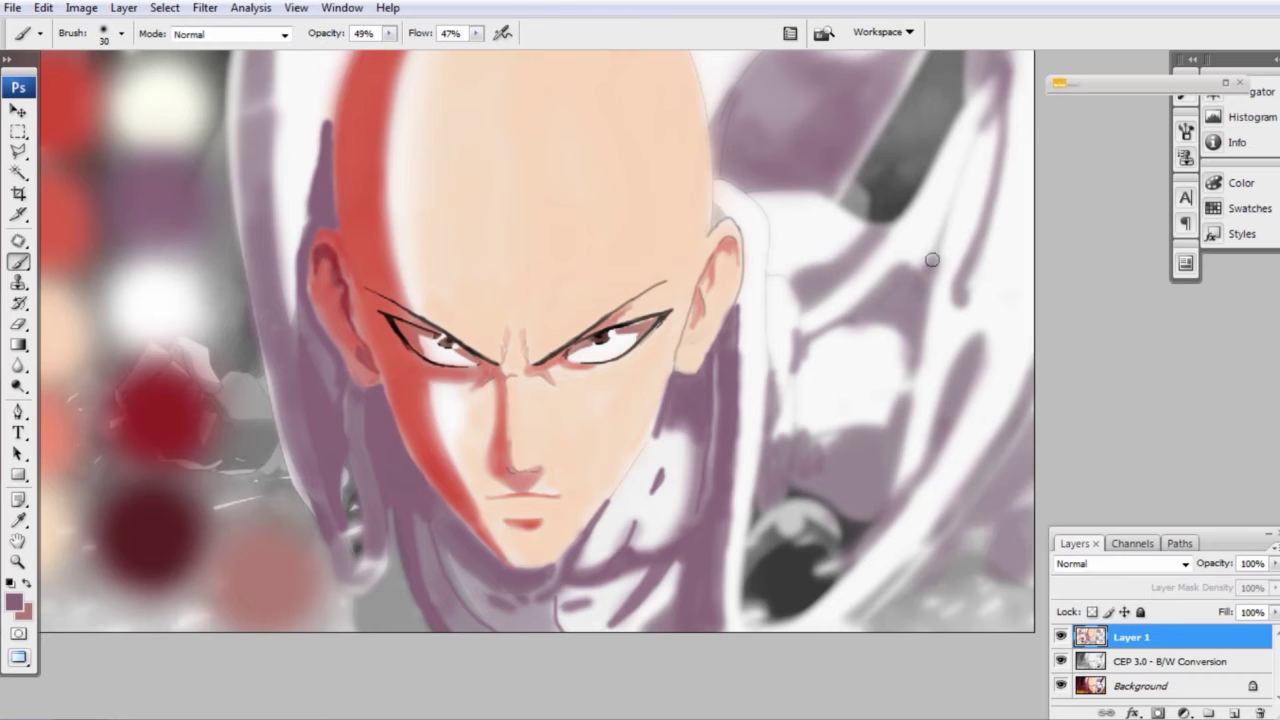
pyautogui.press('[')
pyautogui.press('[')
pyautogui.press('[')
pyautogui.scroll(-1, 491, 542)
pyautogui.scroll(2, 513, 556)
pyautogui.moveTo(413, 350); pyautogui.dragTo(418, 405)
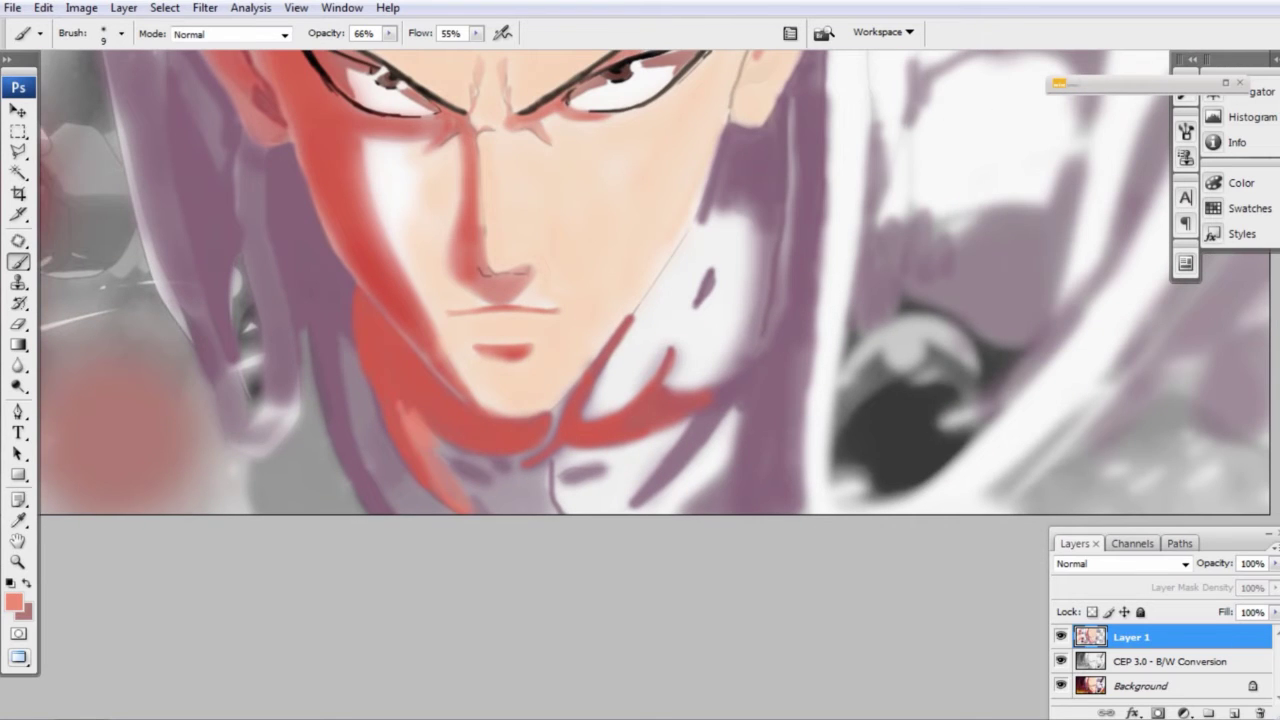
# Step: Shade the neck, the area beside it, and the cheek with salmon using progressively larger brushes
pyautogui.press(']')
pyautogui.press(']')
pyautogui.press(']')
pyautogui.moveTo(410, 490)
pyautogui.mouseDown()
pyautogui.moveTo(443, 463)
pyautogui.moveTo(540, 506)
pyautogui.mouseUp()
pyautogui.press(']')
pyautogui.moveTo(586, 455)
pyautogui.mouseDown()
pyautogui.moveTo(560, 515)
pyautogui.moveTo(748, 388)
pyautogui.mouseUp()
pyautogui.press(']')
pyautogui.press(']')
pyautogui.press(']')
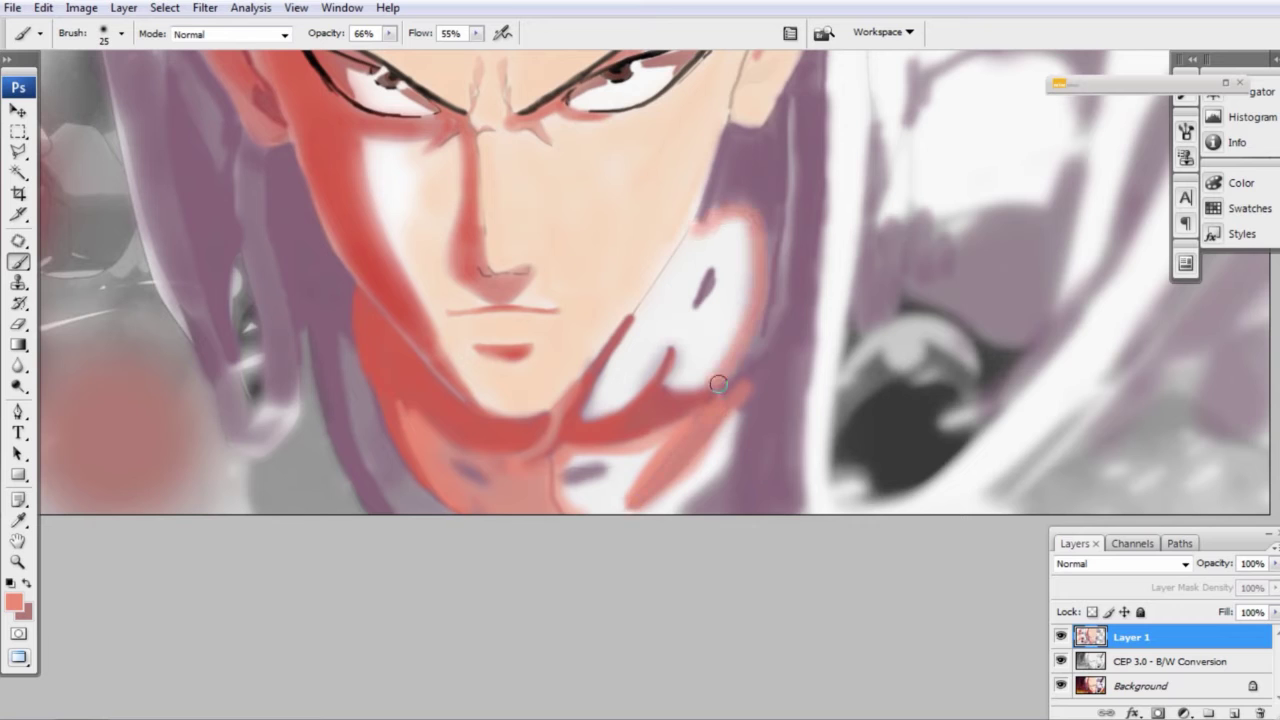
pyautogui.moveTo(760, 240)
pyautogui.mouseDown()
pyautogui.moveTo(722, 208)
pyautogui.moveTo(725, 385)
pyautogui.mouseUp()
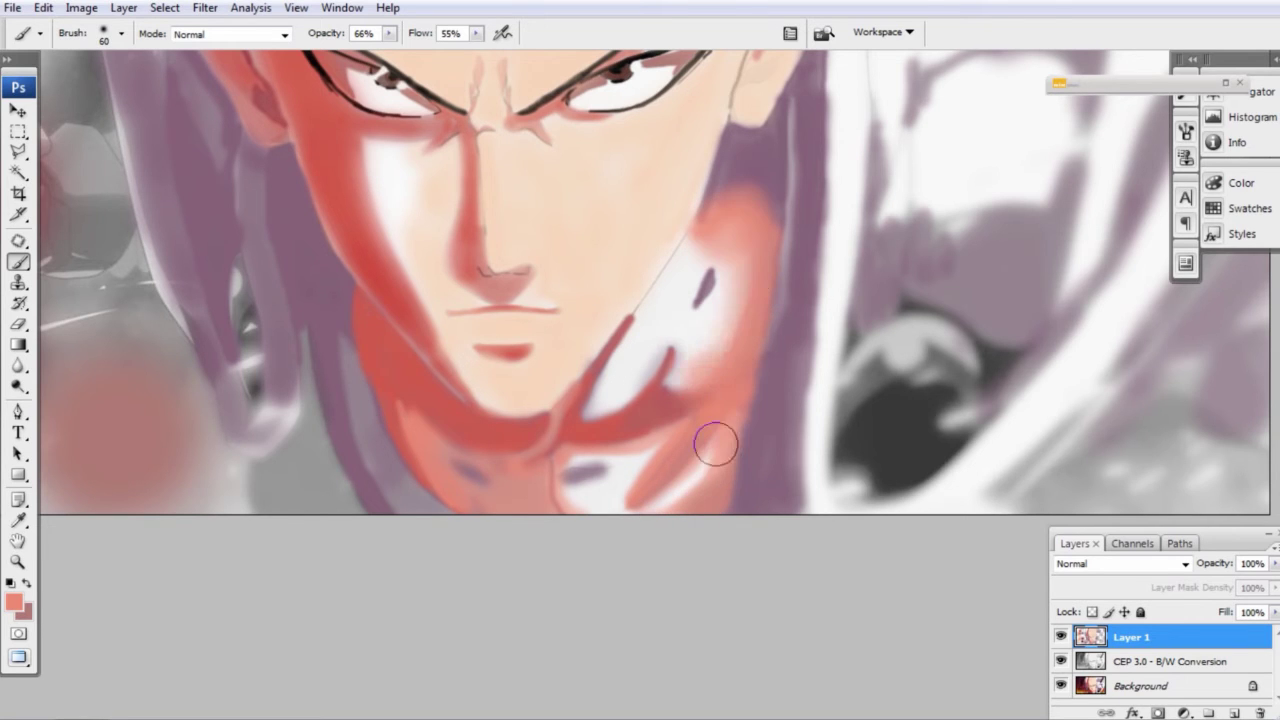
# Step: Sample a darker red and add shadow lines near the neck
pyautogui.keyDown('alt'); pyautogui.click(495, 480); pyautogui.keyUp('alt')
pyautogui.press('[')
pyautogui.press('[')
pyautogui.press('[')
pyautogui.moveTo(492, 485); pyautogui.dragTo(458, 466)
pyautogui.moveTo(620, 464); pyautogui.dragTo(585, 480)
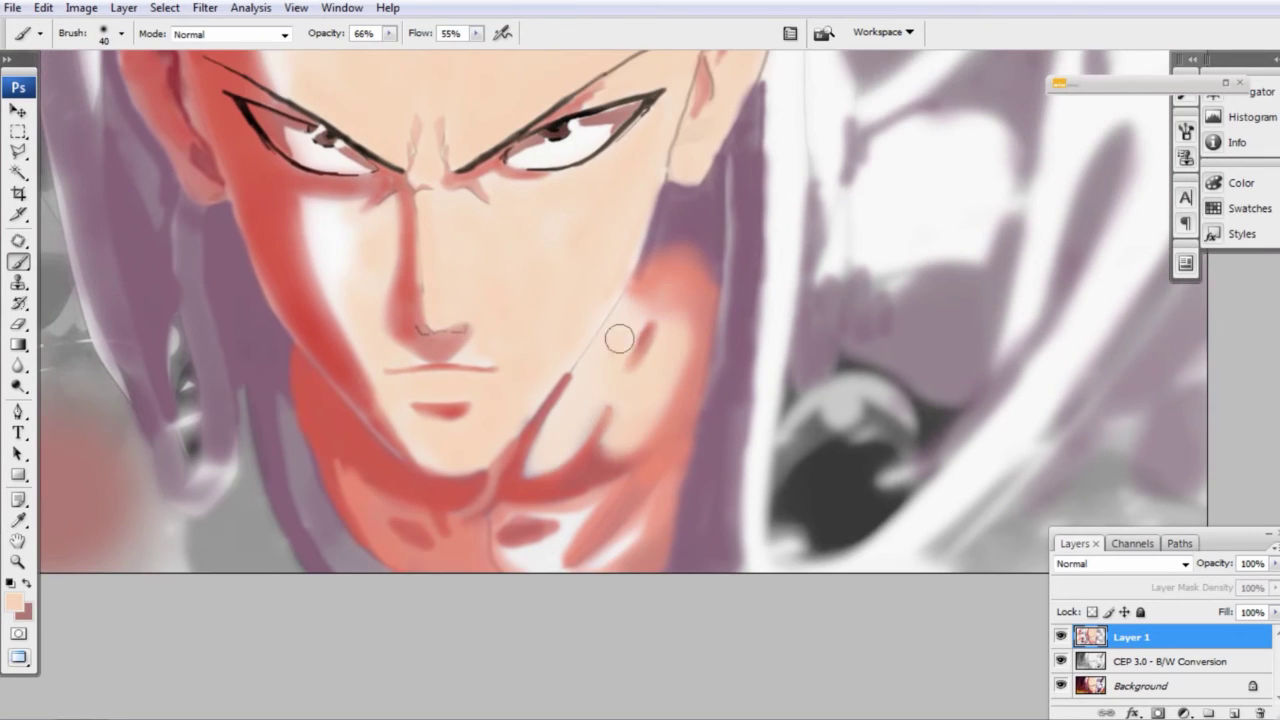
# Step: Cover the chin highlight with peach, line the jaw lightly, and highlight the head's right edge white
pyautogui.moveTo(583, 511)
pyautogui.mouseDown()
pyautogui.moveTo(558, 540)
pyautogui.moveTo(600, 505)
pyautogui.mouseUp()
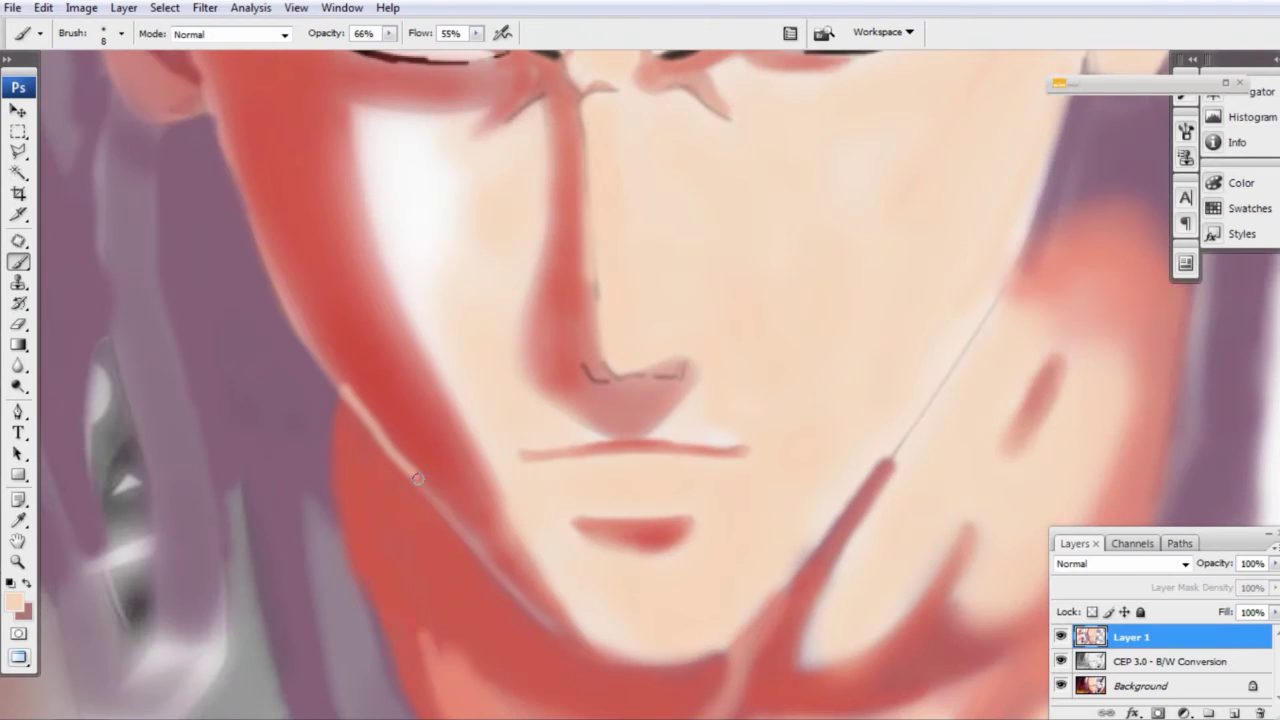
pyautogui.moveTo(340, 390); pyautogui.dragTo(612, 678)
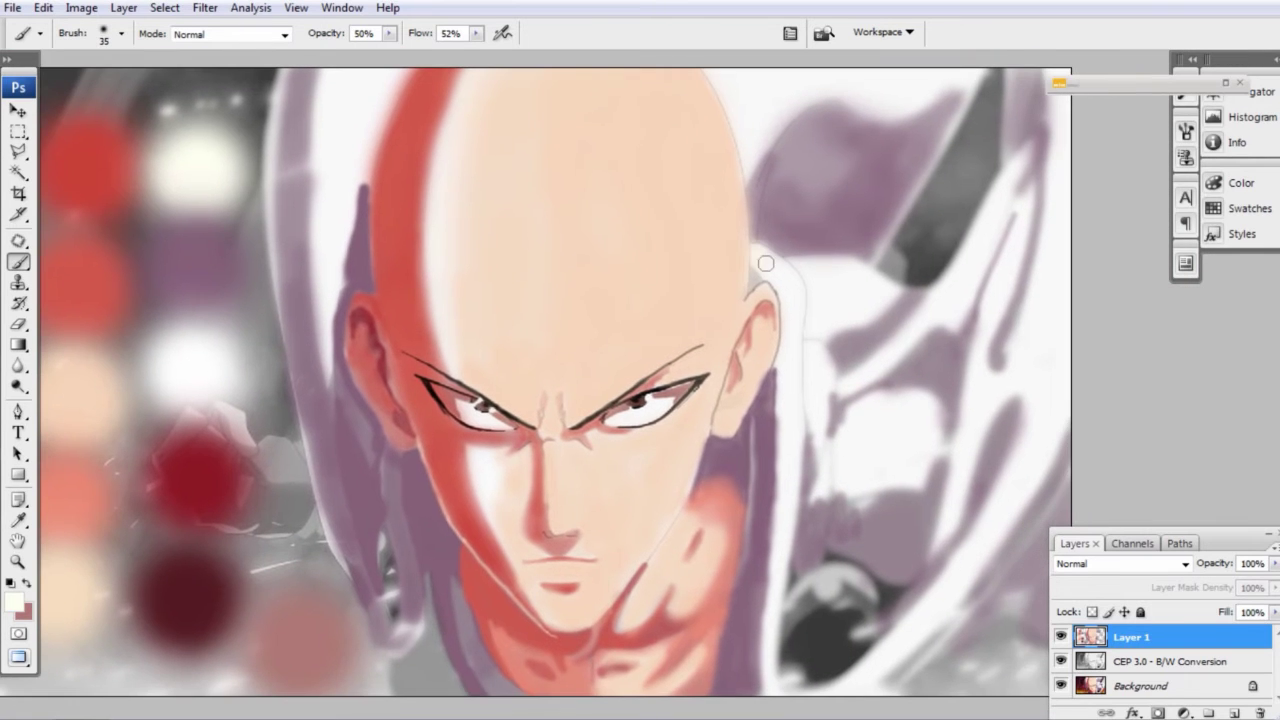
pyautogui.moveTo(766, 263)
pyautogui.mouseDown()
pyautogui.moveTo(786, 471)
pyautogui.moveTo(777, 517)
pyautogui.moveTo(790, 560)
pyautogui.moveTo(829, 595)
pyautogui.mouseUp()
# Step: Add white rim highlights on the head's left edge and pale yellow accents near the shoulders
pyautogui.moveTo(382, 530); pyautogui.dragTo(385, 576)
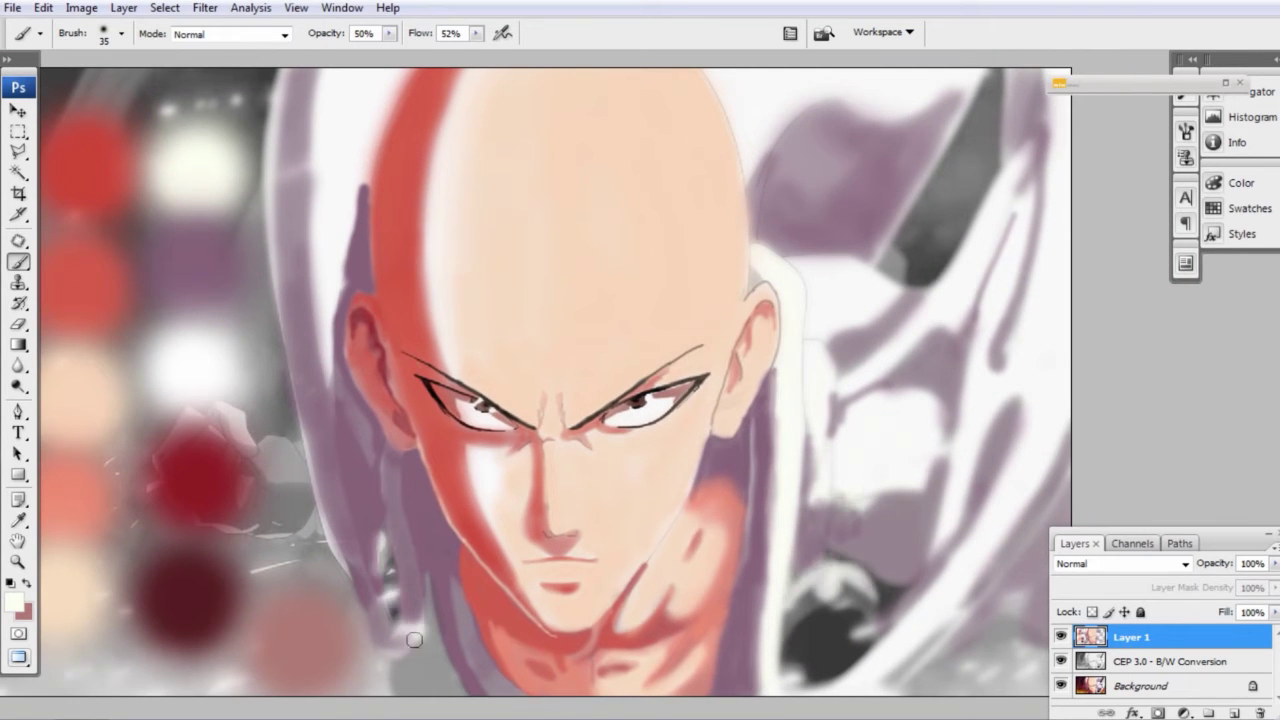
pyautogui.moveTo(414, 622); pyautogui.dragTo(412, 654)
pyautogui.moveTo(330, 390); pyautogui.dragTo(340, 275)
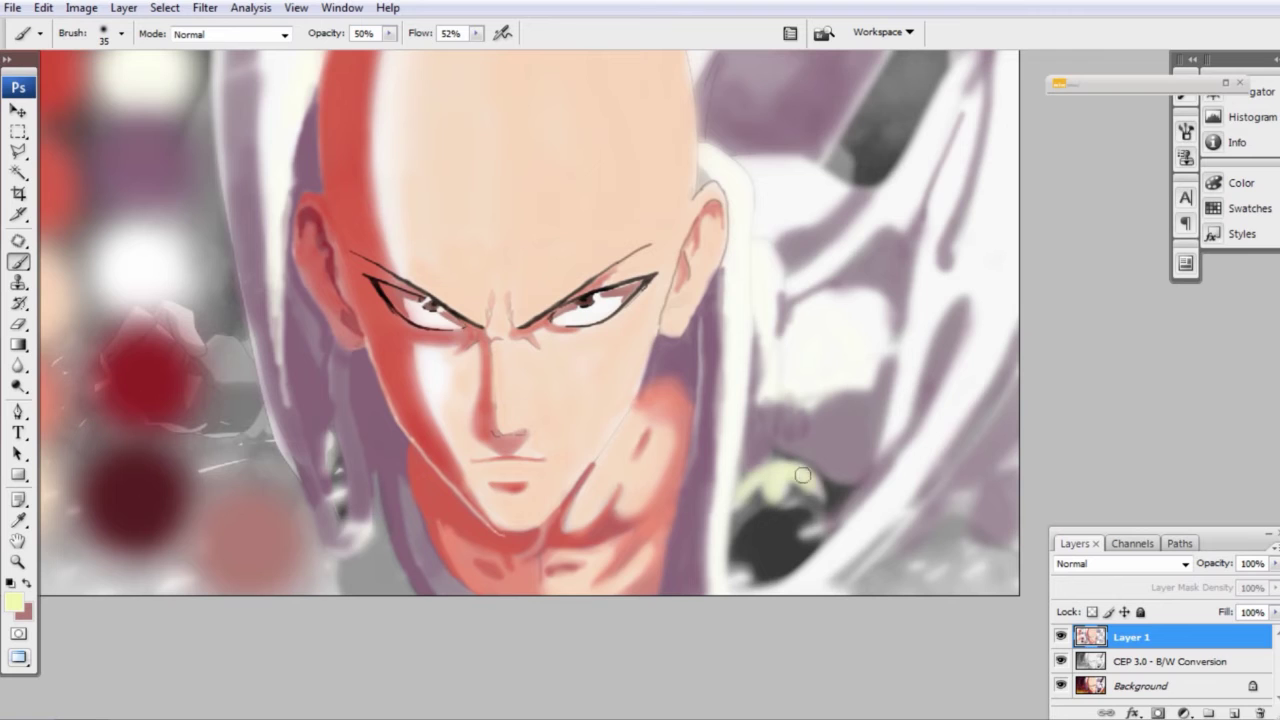
pyautogui.moveTo(802, 476); pyautogui.dragTo(742, 585)
pyautogui.moveTo(330, 425)
pyautogui.mouseDown()
pyautogui.moveTo(360, 540)
pyautogui.moveTo(330, 459)
pyautogui.mouseUp()
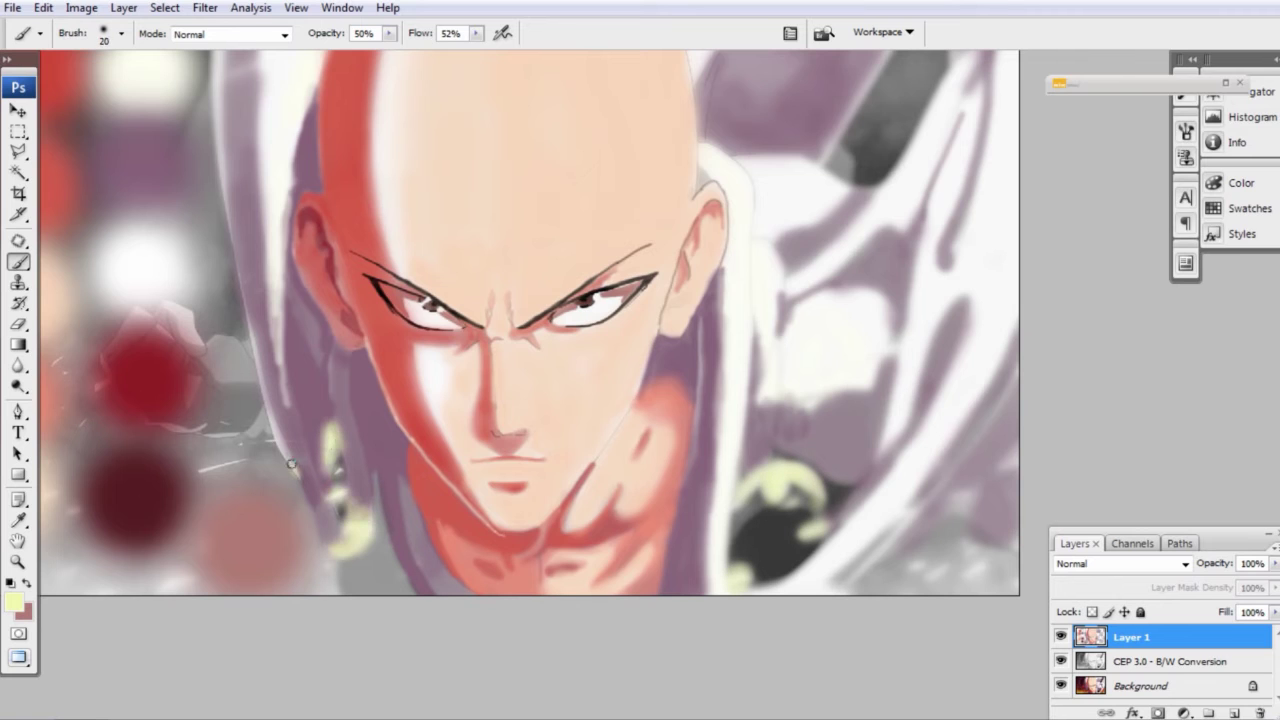
# Step: Paint olive green strokes at the lower left and reddish brown below the right shoulder
pyautogui.click(14, 601)
pyautogui.click(223, 190)
pyautogui.click(600, 116)
pyautogui.moveTo(345, 540); pyautogui.dragTo(418, 598)
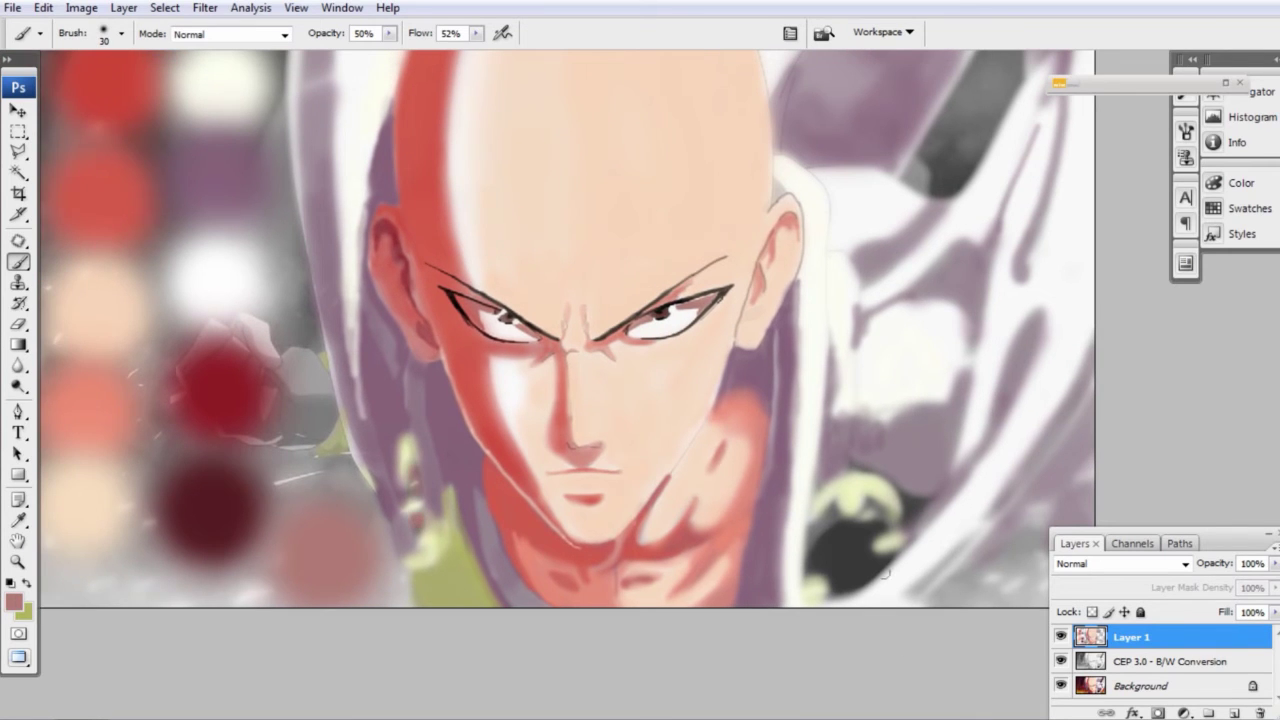
pyautogui.press(']')
pyautogui.moveTo(883, 573)
pyautogui.mouseDown()
pyautogui.moveTo(849, 531)
pyautogui.moveTo(851, 557)
pyautogui.moveTo(830, 560)
pyautogui.moveTo(846, 583)
pyautogui.mouseUp()
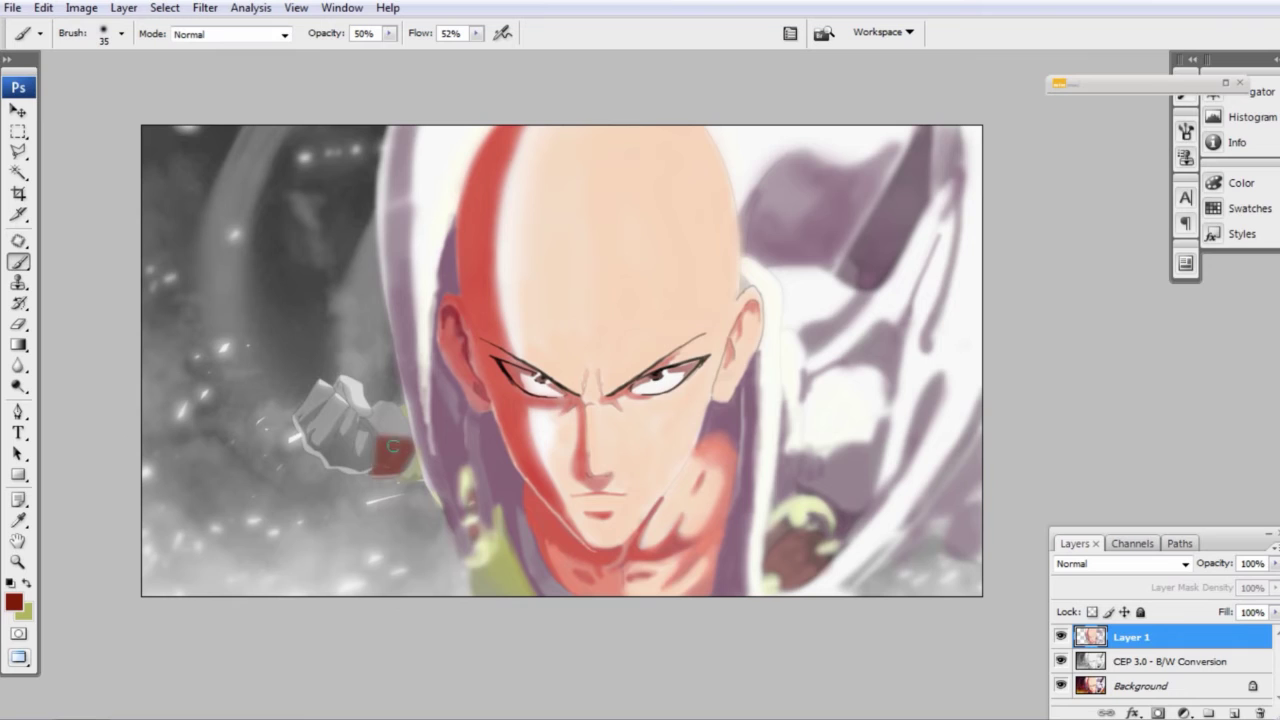
# Step: Brush deep red #87210a over the grey fist in two strokes
pyautogui.moveTo(393, 446); pyautogui.dragTo(337, 457)
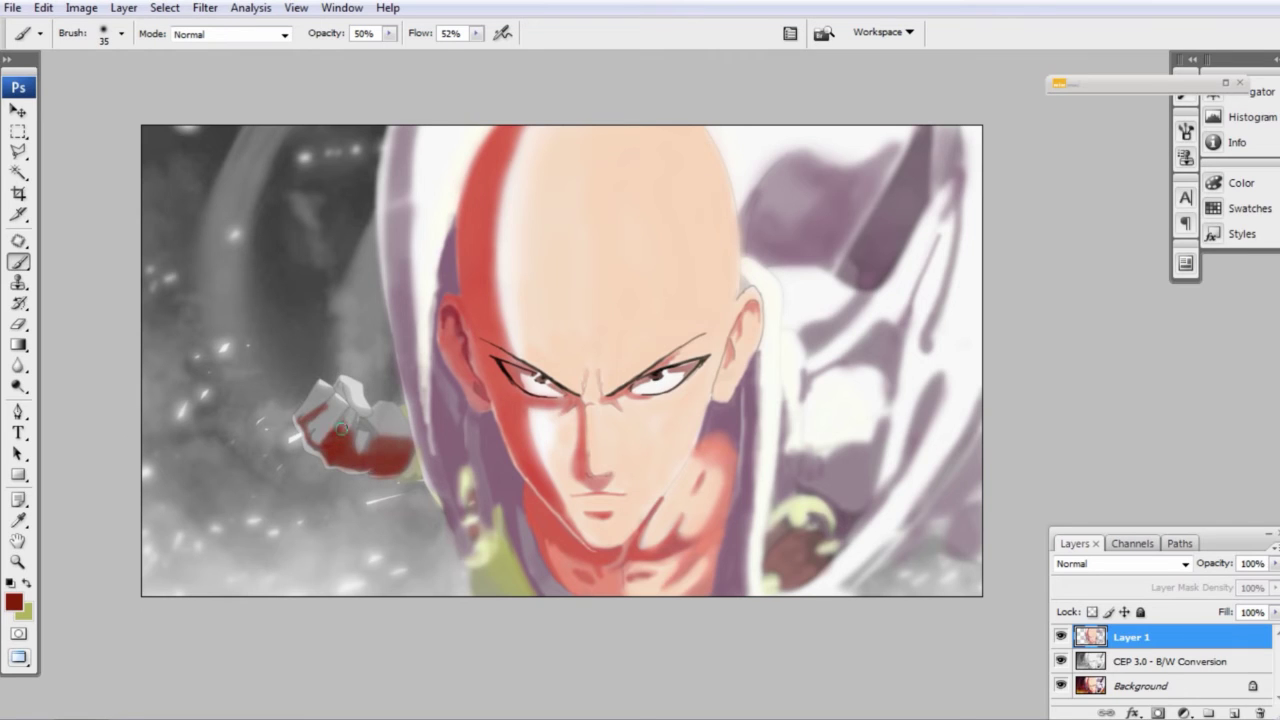
pyautogui.moveTo(342, 432); pyautogui.dragTo(318, 392)
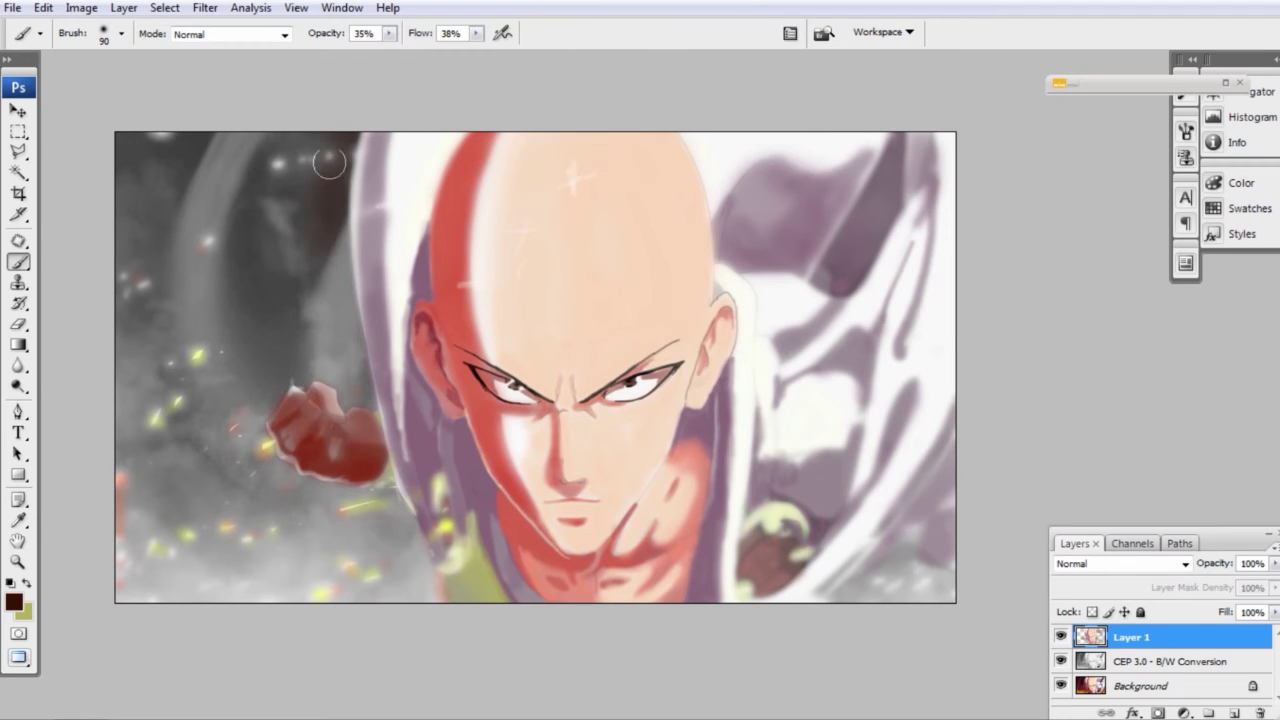
# Step: Paint dark brown over the grey smoke on the left with a much larger brush
pyautogui.moveTo(306, 338)
pyautogui.mouseDown()
pyautogui.moveTo(200, 251)
pyautogui.moveTo(140, 520)
pyautogui.moveTo(309, 497)
pyautogui.moveTo(360, 400)
pyautogui.moveTo(337, 129)
pyautogui.moveTo(277, 229)
pyautogui.moveTo(143, 197)
pyautogui.mouseUp()
pyautogui.press(']')
pyautogui.press(']')
pyautogui.press(']')
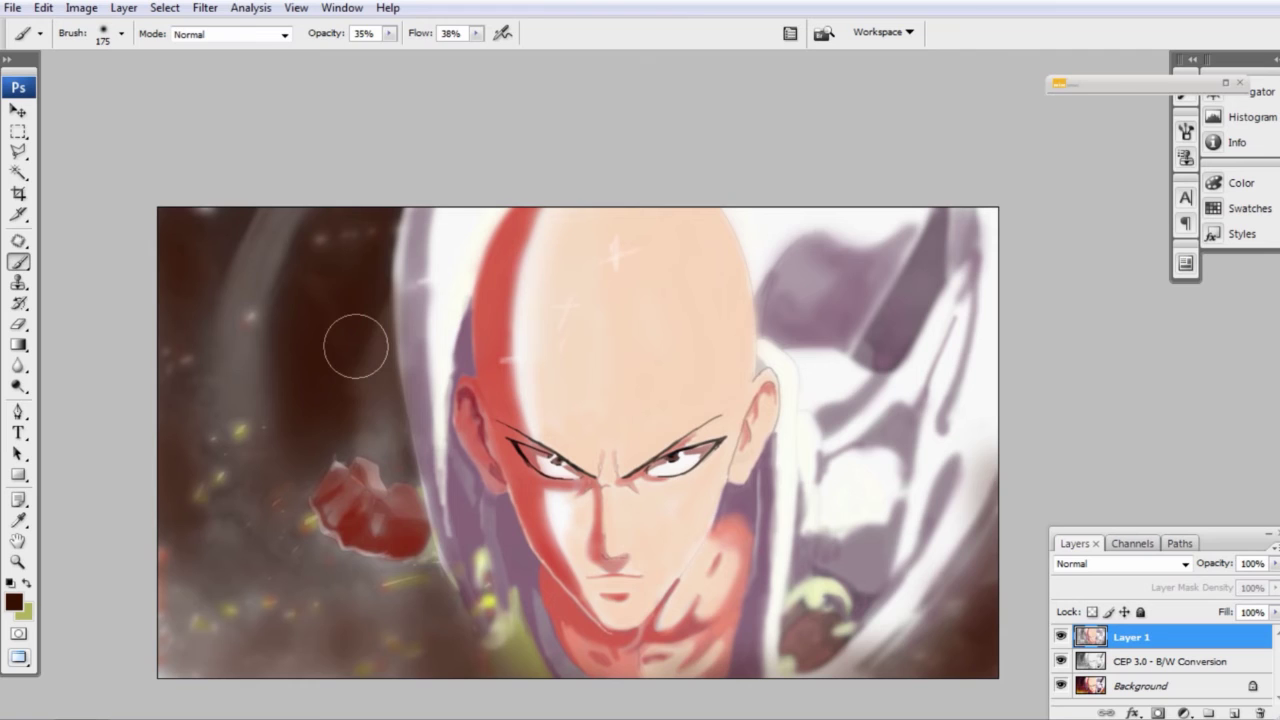
# Step: Sample a reddish brown, raise opacity and flow, and darken the fist's upper right
pyautogui.keyDown('alt'); pyautogui.click(356, 346); pyautogui.keyUp('alt')
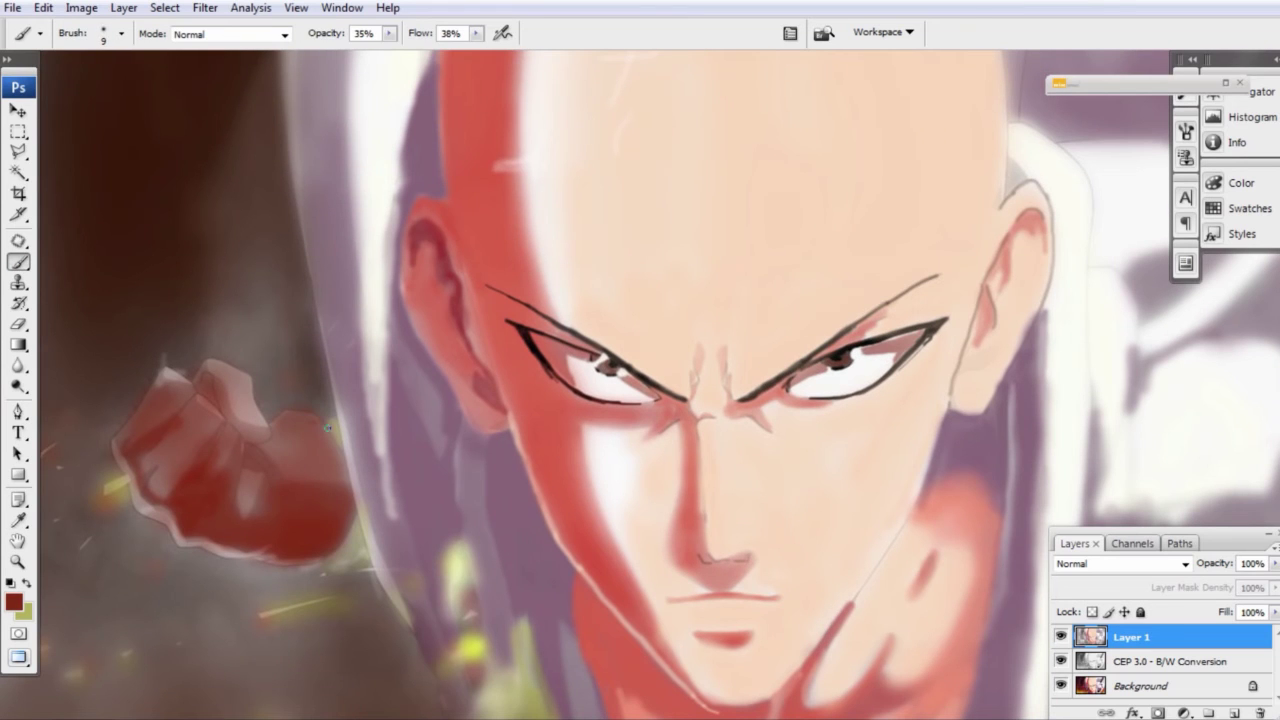
pyautogui.press('7')
pyautogui.press('4')
pyautogui.hotkey('shift', '6')
pyautogui.hotkey('shift', '3')
pyautogui.press(']')
pyautogui.press(']')
pyautogui.press(']')
pyautogui.moveTo(290, 418); pyautogui.dragTo(336, 489)
# Step: Darken the fist's middle and lower-left edge, then lower brush opacity, flow and size
pyautogui.press('[')
pyautogui.moveTo(151, 467); pyautogui.dragTo(232, 464)
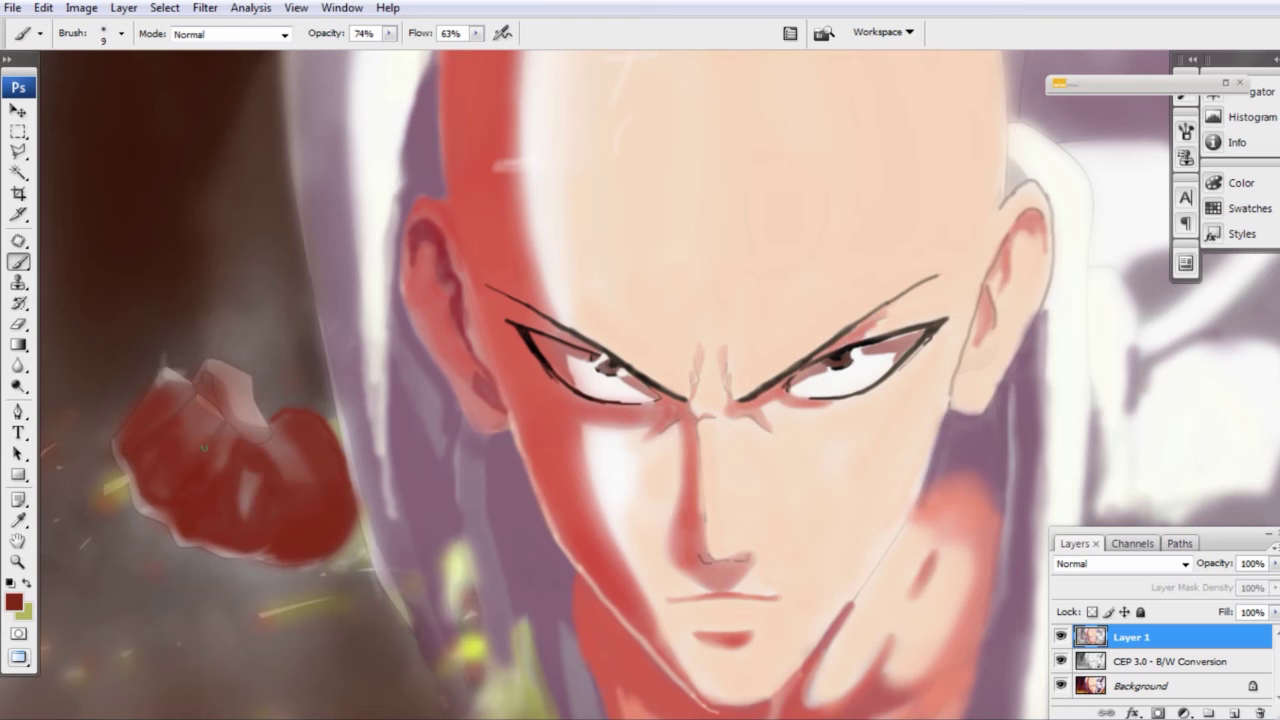
pyautogui.moveTo(216, 557); pyautogui.dragTo(163, 521)
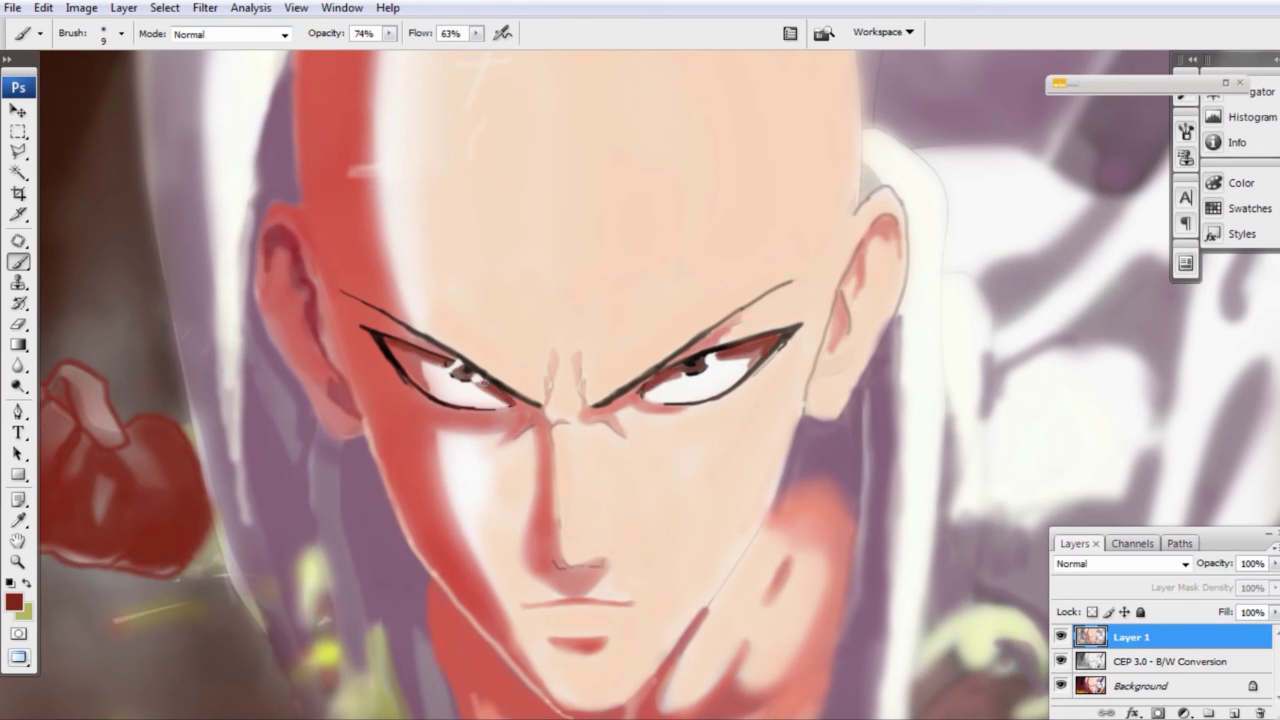
pyautogui.press('5')
pyautogui.press('4')
pyautogui.hotkey('shift', '4')
pyautogui.hotkey('shift', '6')
pyautogui.press('[')
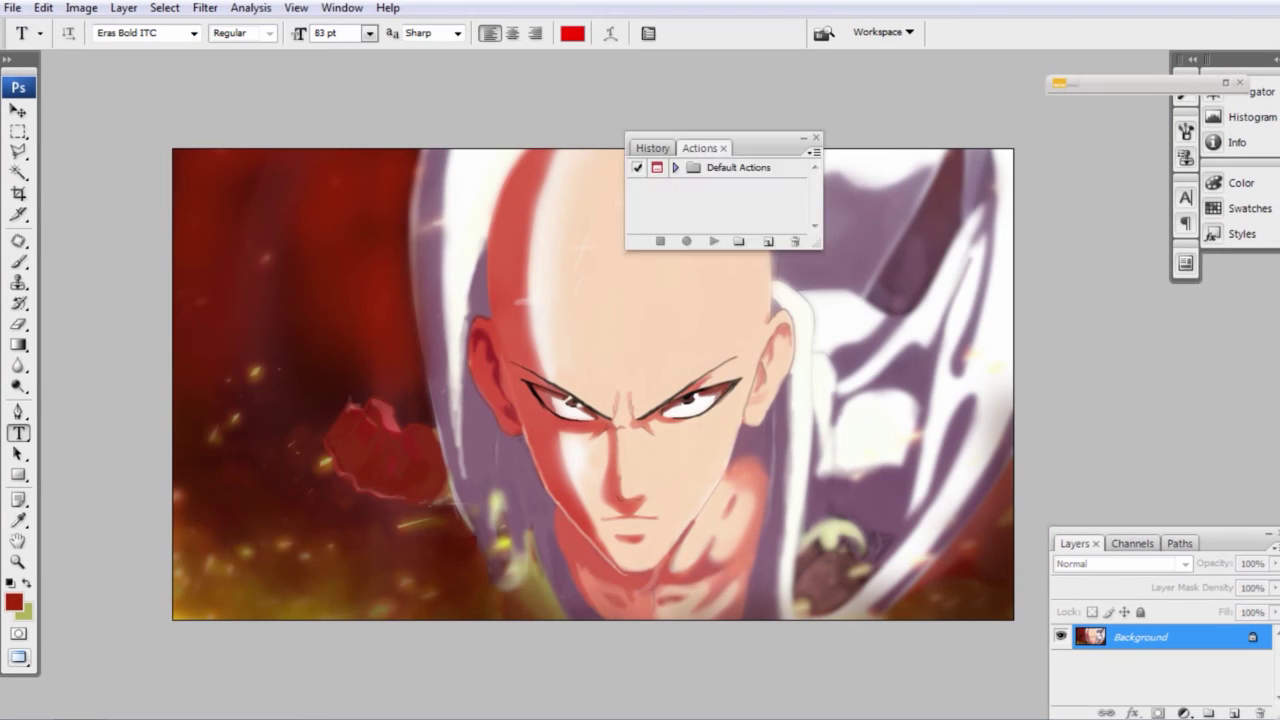
# Step: Finish typing the title 'ONE PUNCH MAN THE STRONGEST' and enter Free Transform to resize it
pyautogui.write('UNCH MAN THE STRONGEST')
pyautogui.hotkey('ctrl', 't')
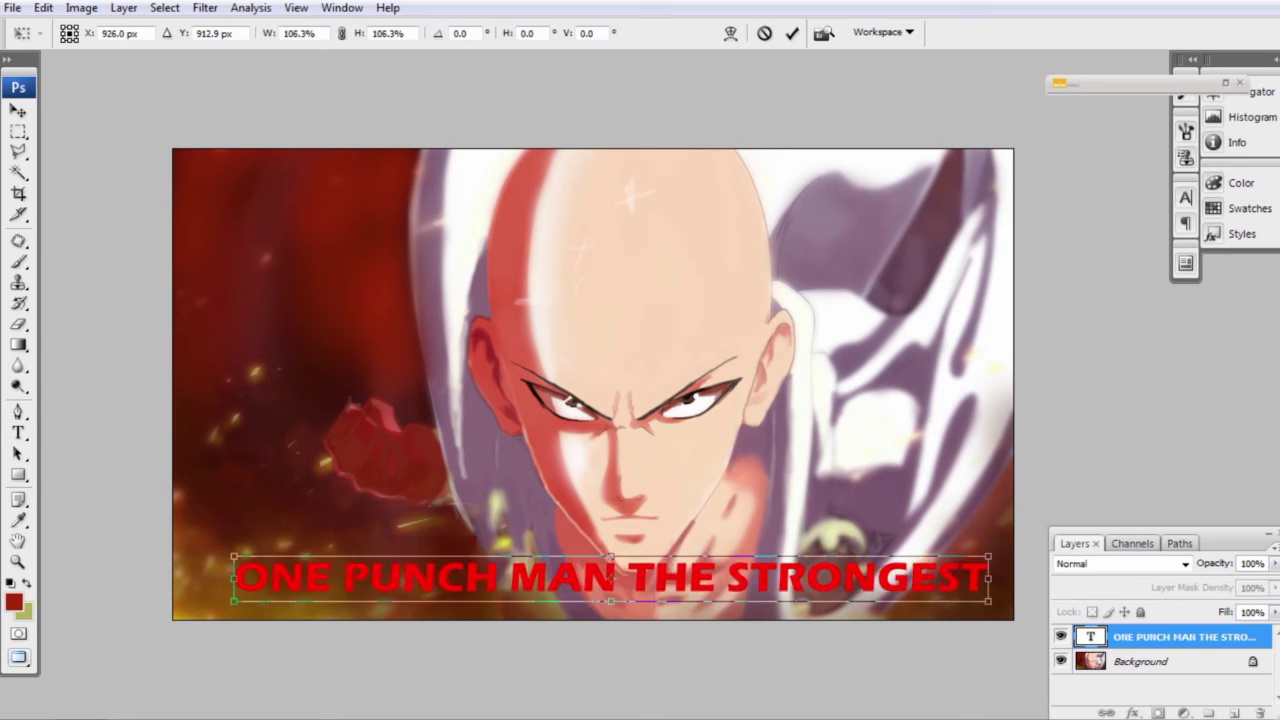